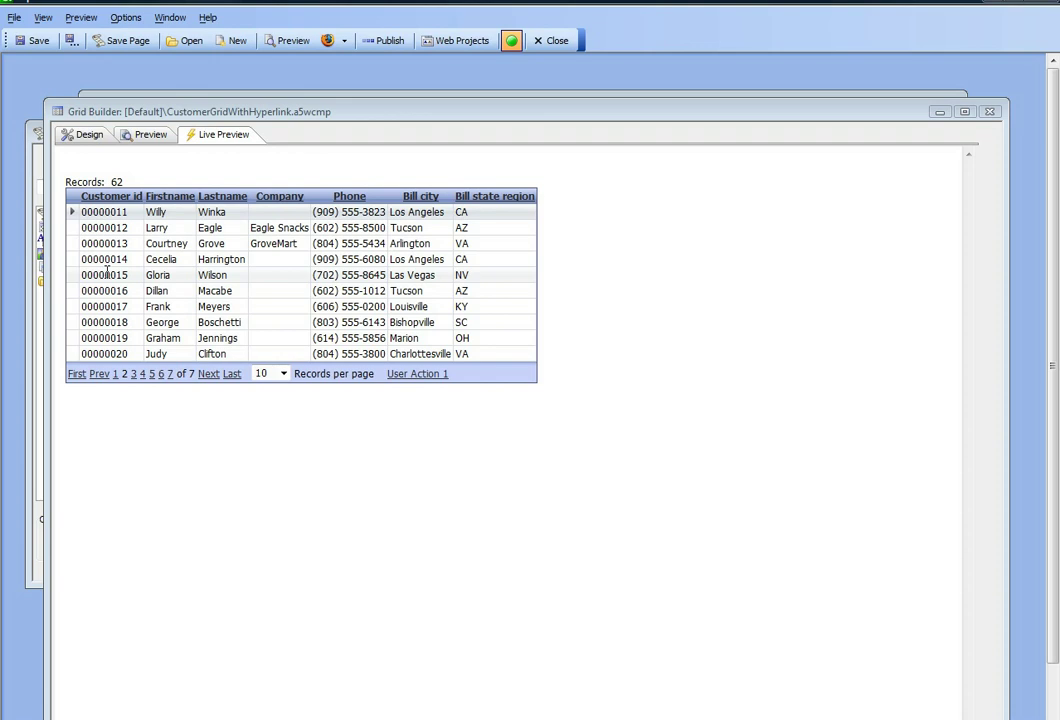
In the grid design, make the Customer_id field a Link control with its link address type set to Computed from fields in the Grid
left_click(84, 139)
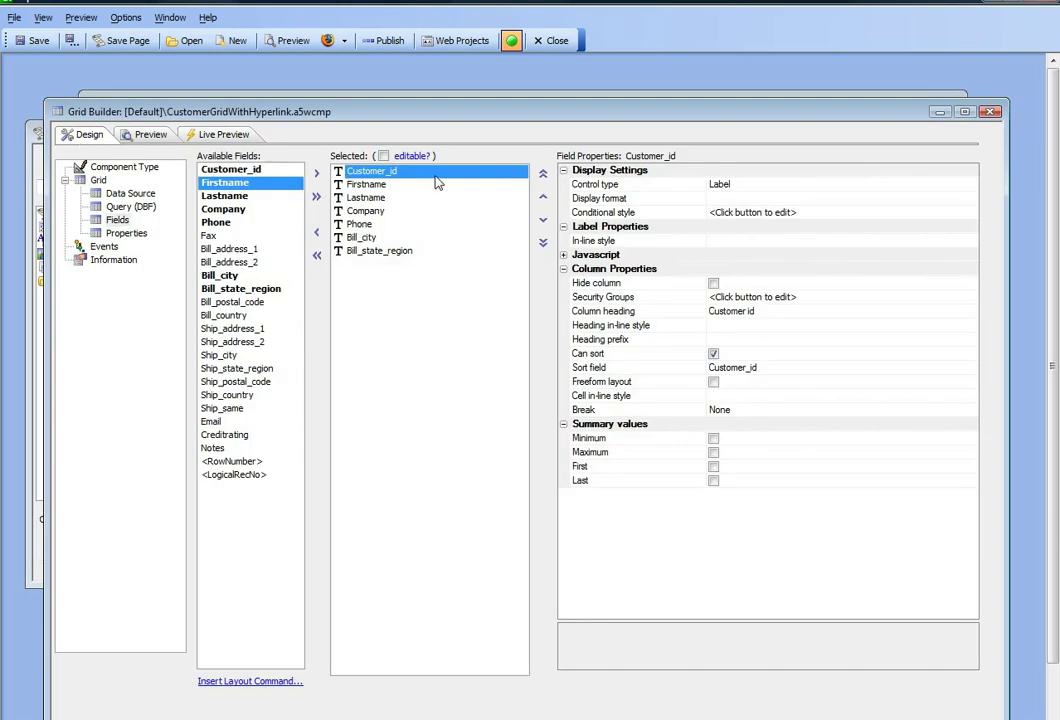
left_click(620, 184)
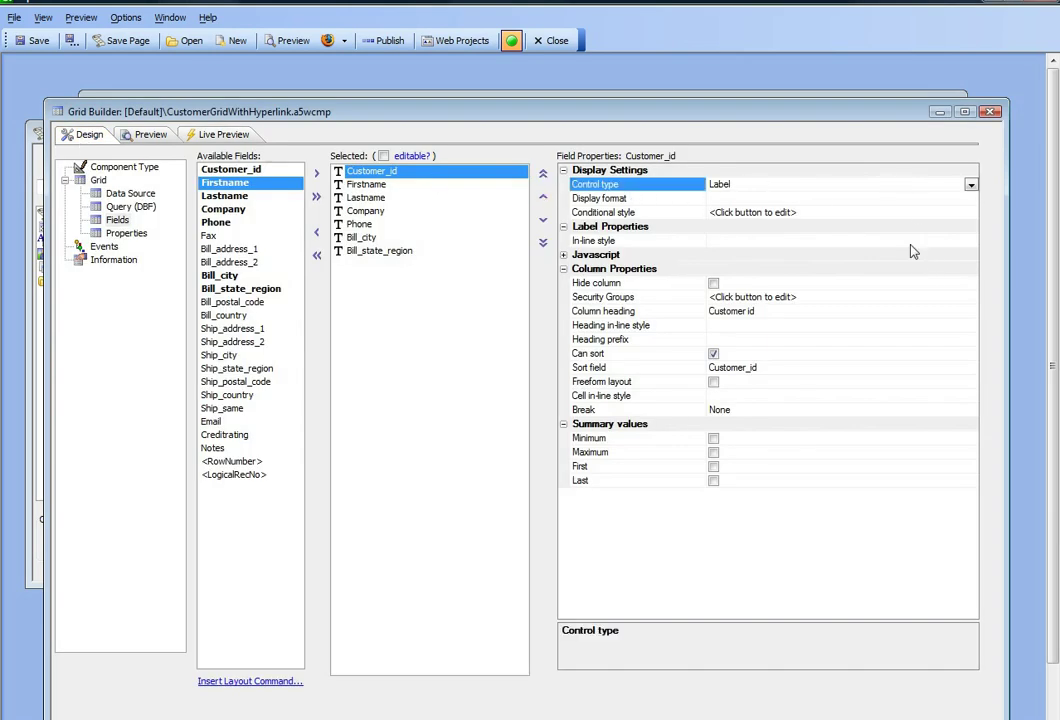
left_click(970, 184)
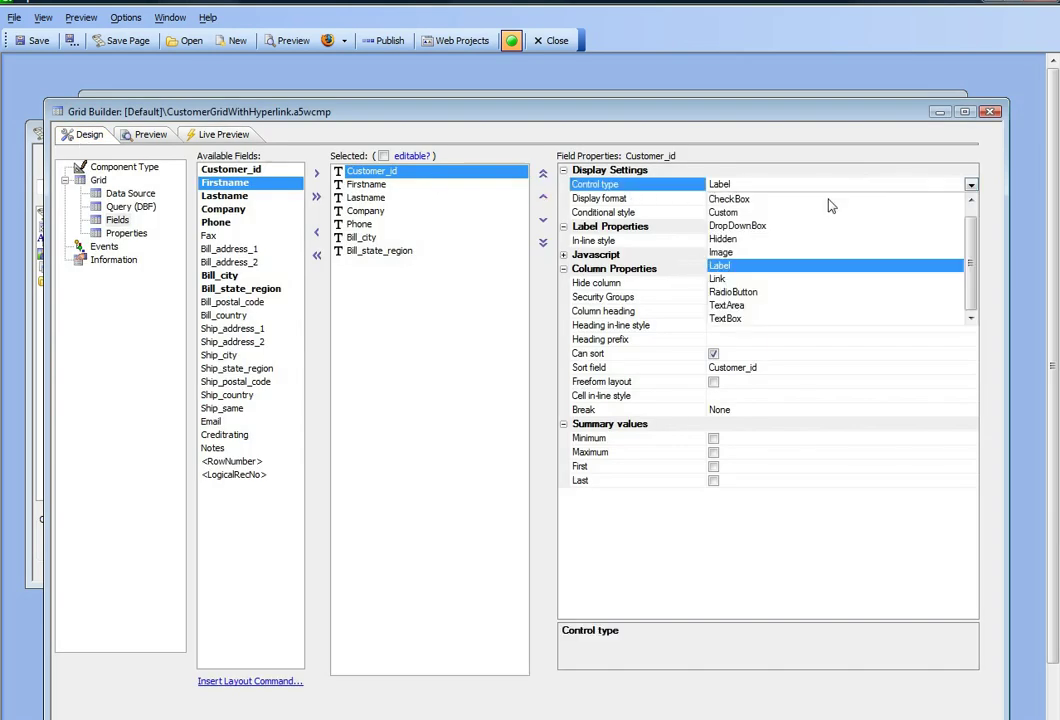
left_click(720, 279)
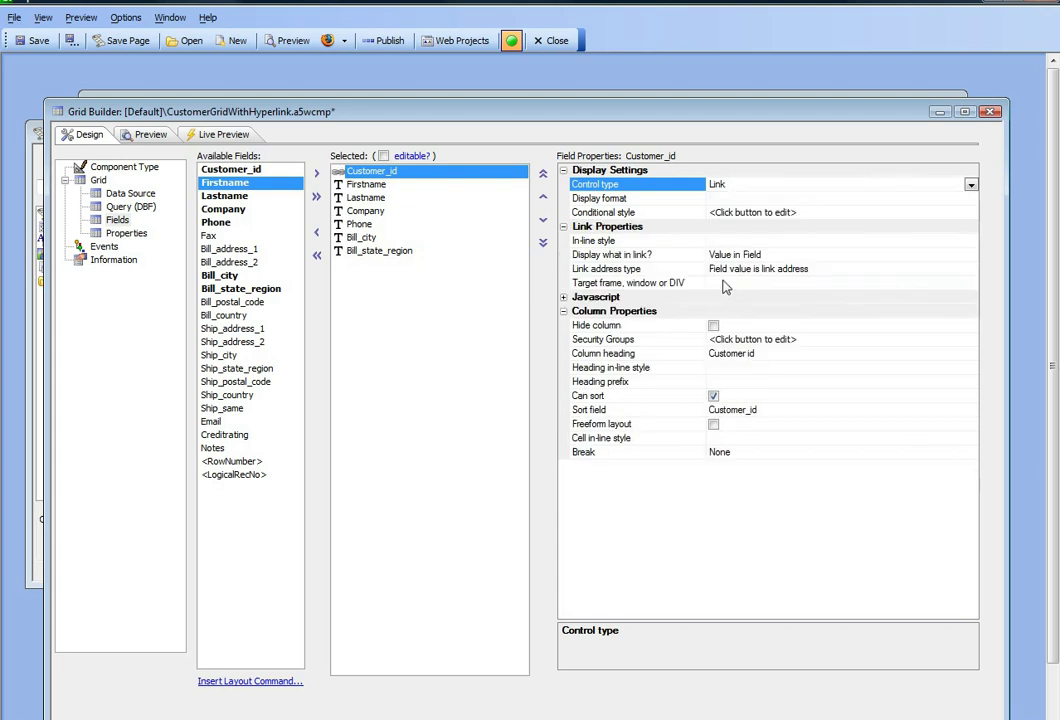
left_click(620, 269)
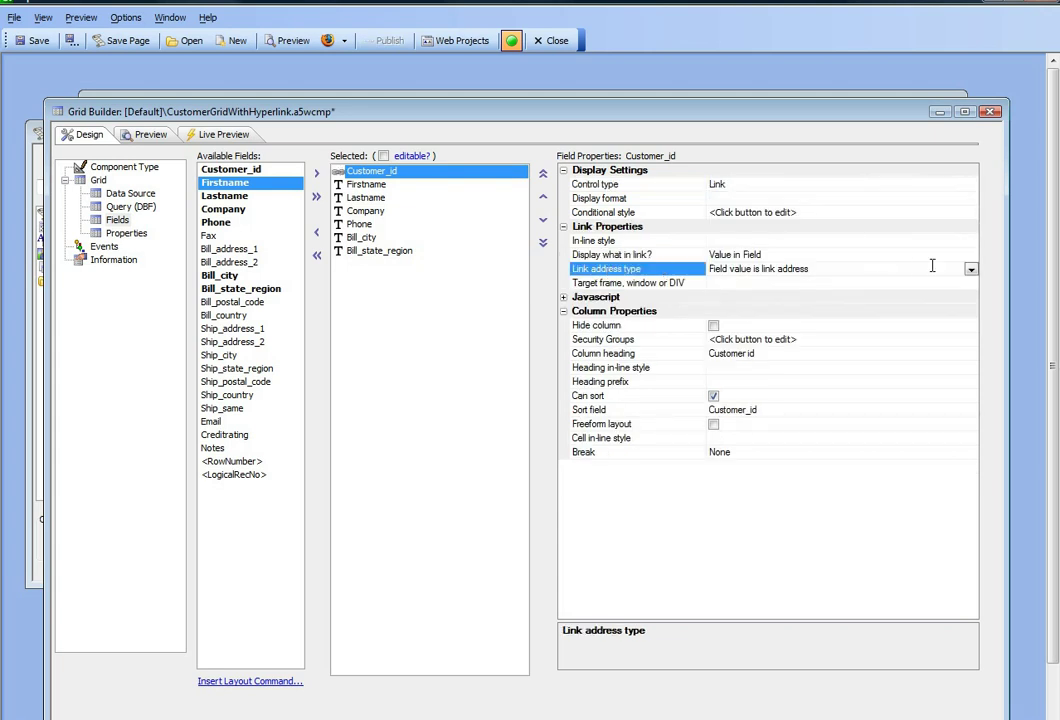
left_click(970, 270)
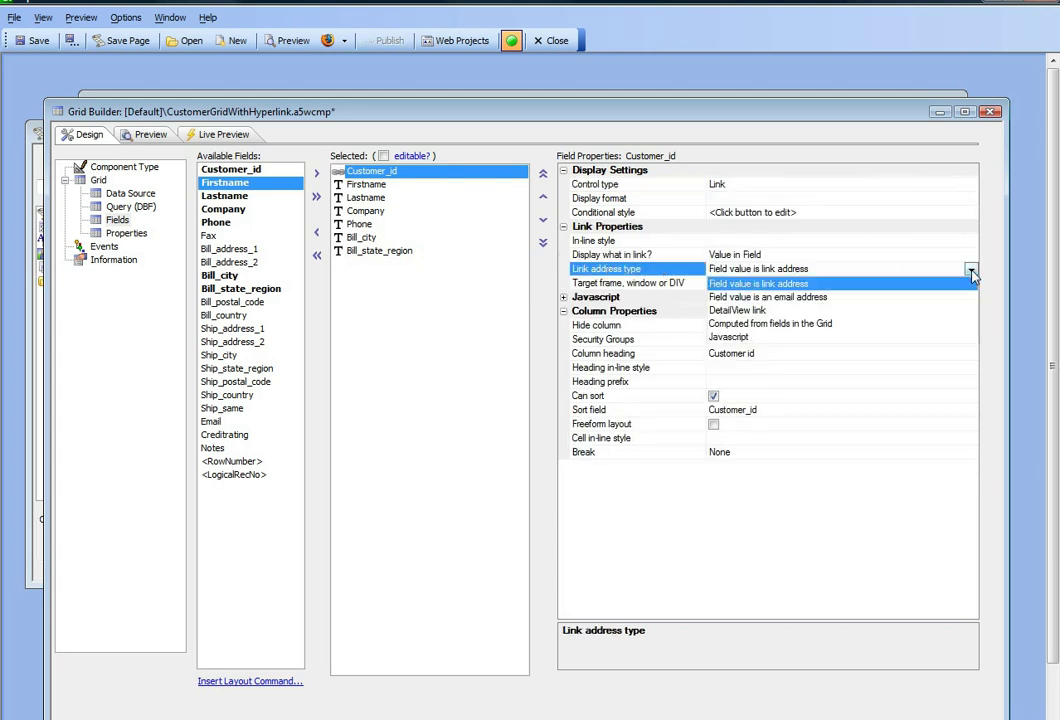
left_click(759, 325)
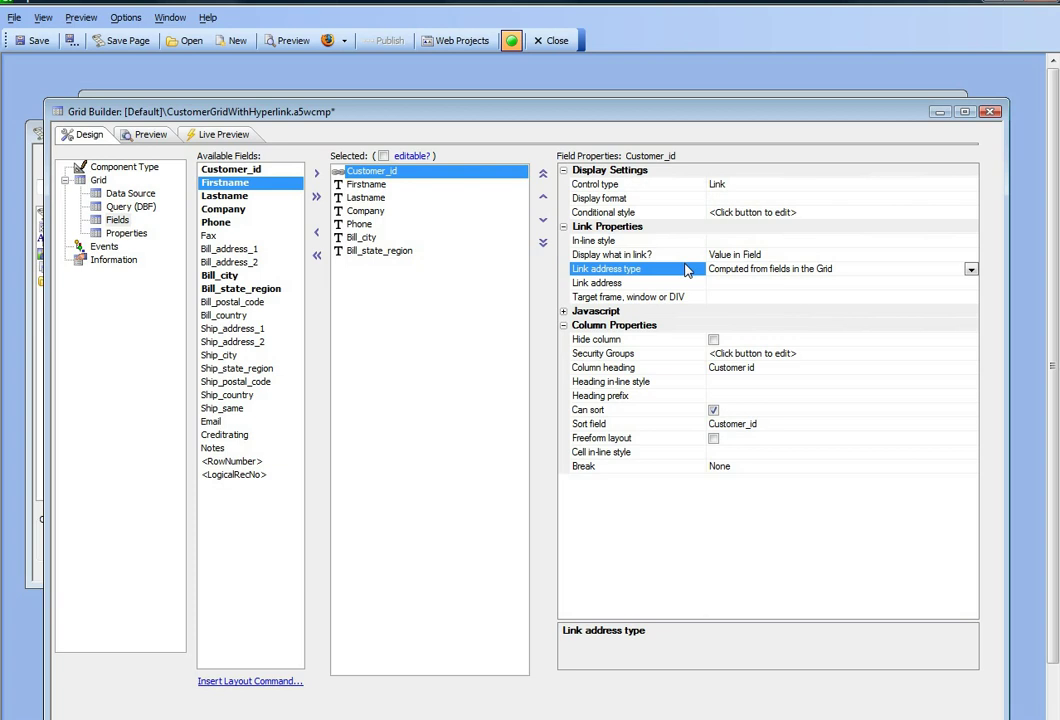
Build the link address to the project page CustomerForm.a5w, filtered so Customer_id is equal to the current component's {Customer_id} field
left_click(617, 283)
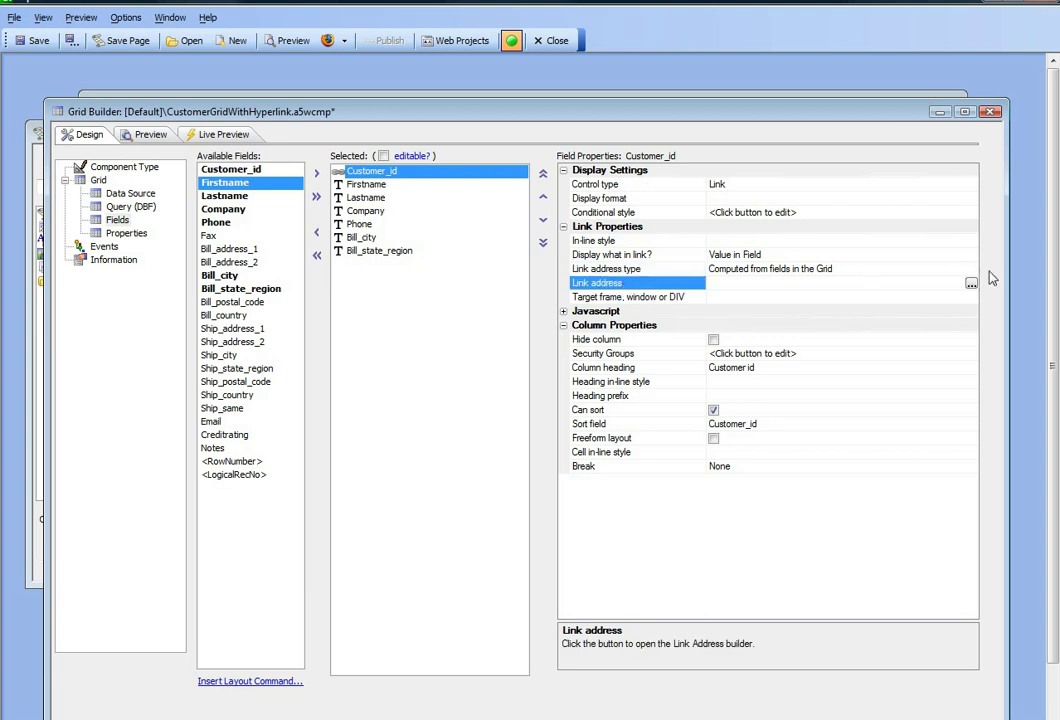
left_click(971, 285)
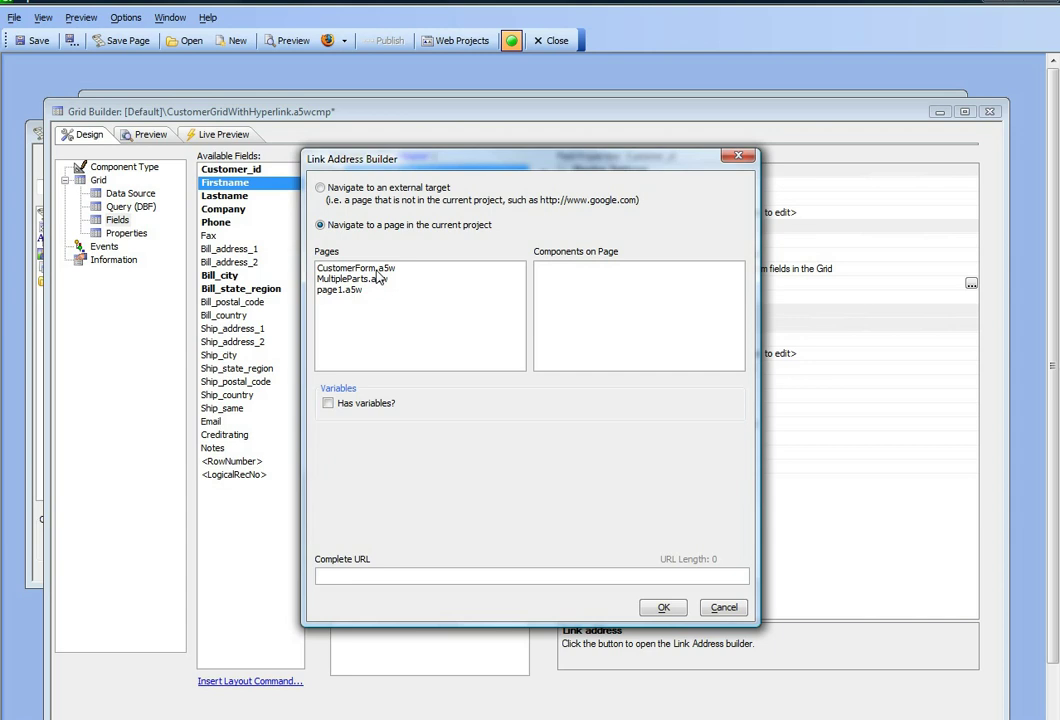
left_click(372, 268)
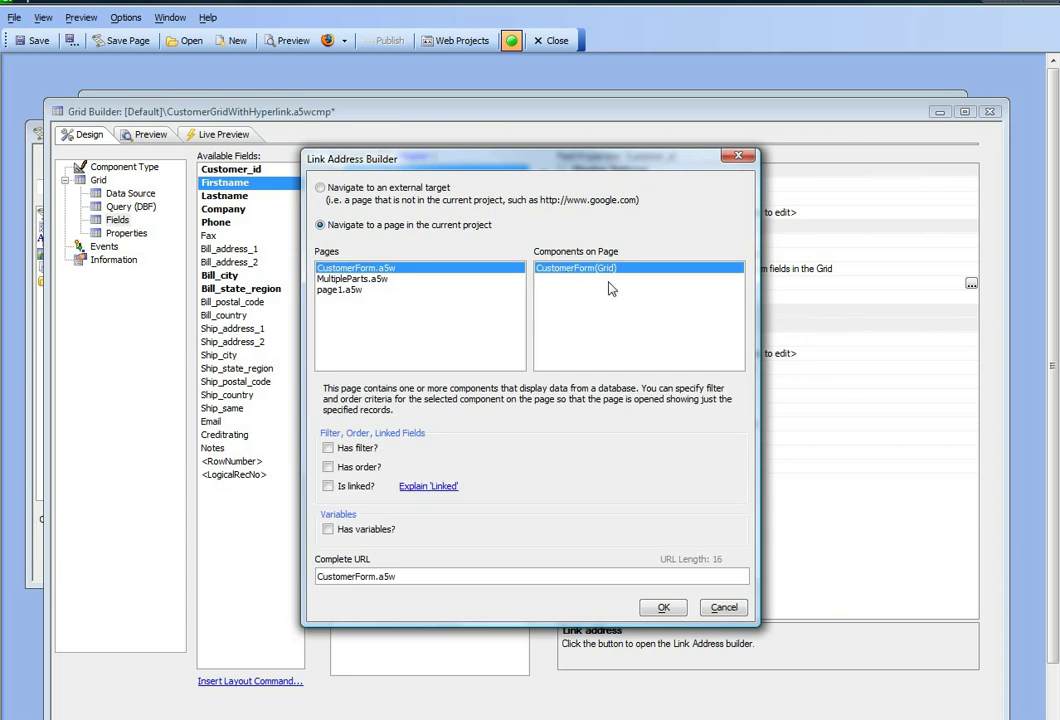
left_click(327, 448)
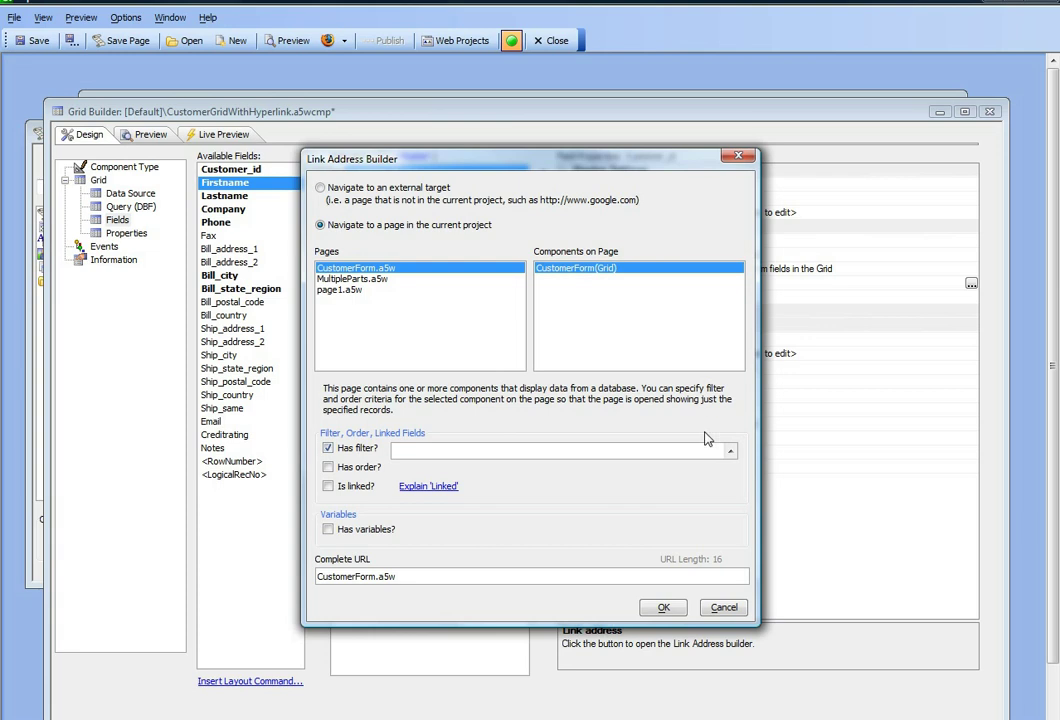
left_click(732, 453)
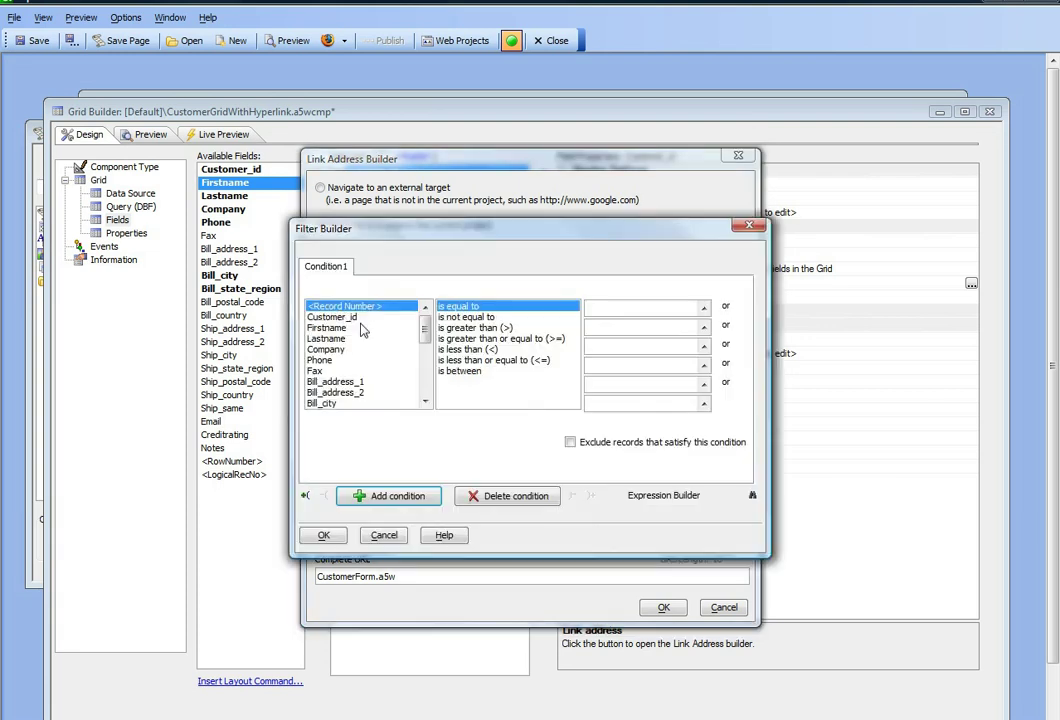
left_click(340, 317)
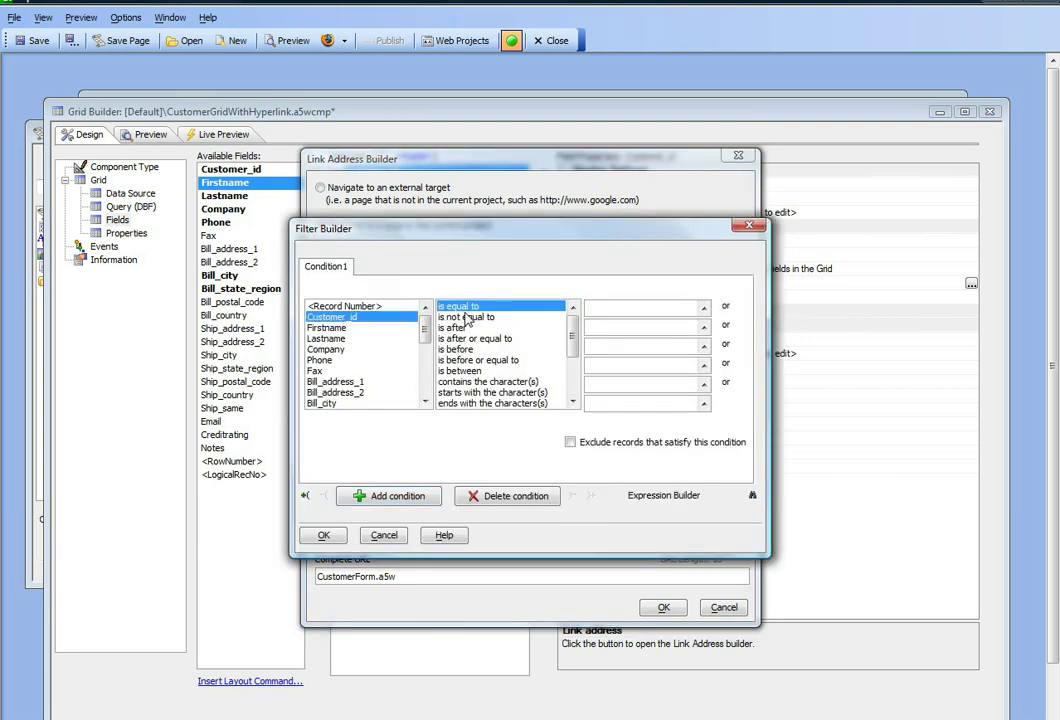
left_click(704, 307)
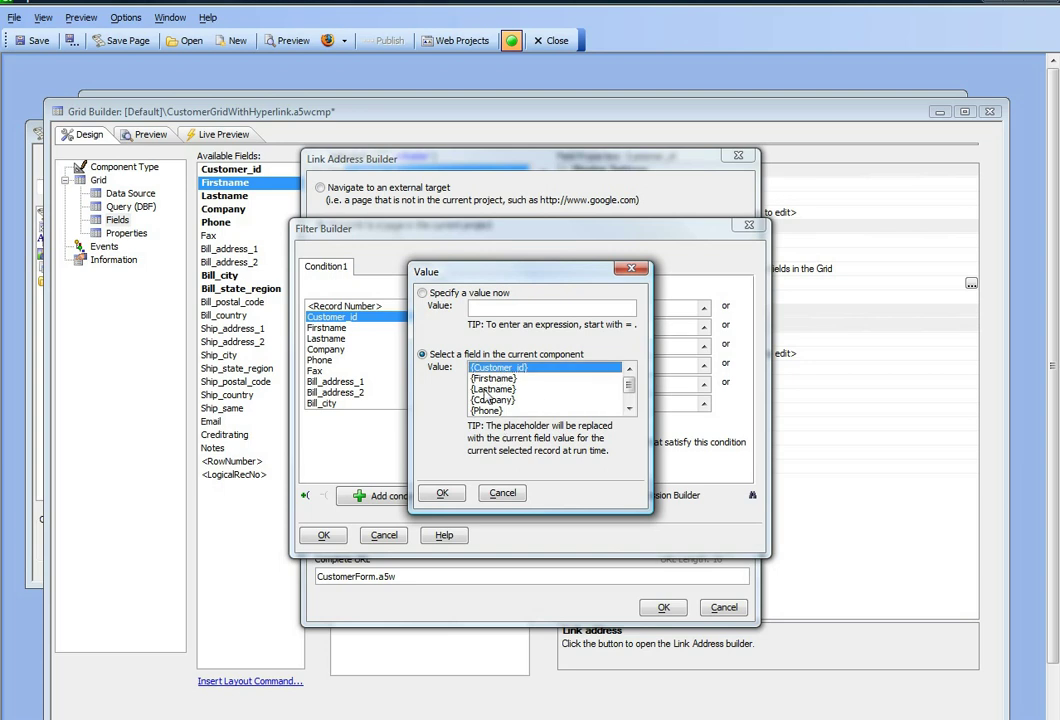
left_click(439, 495)
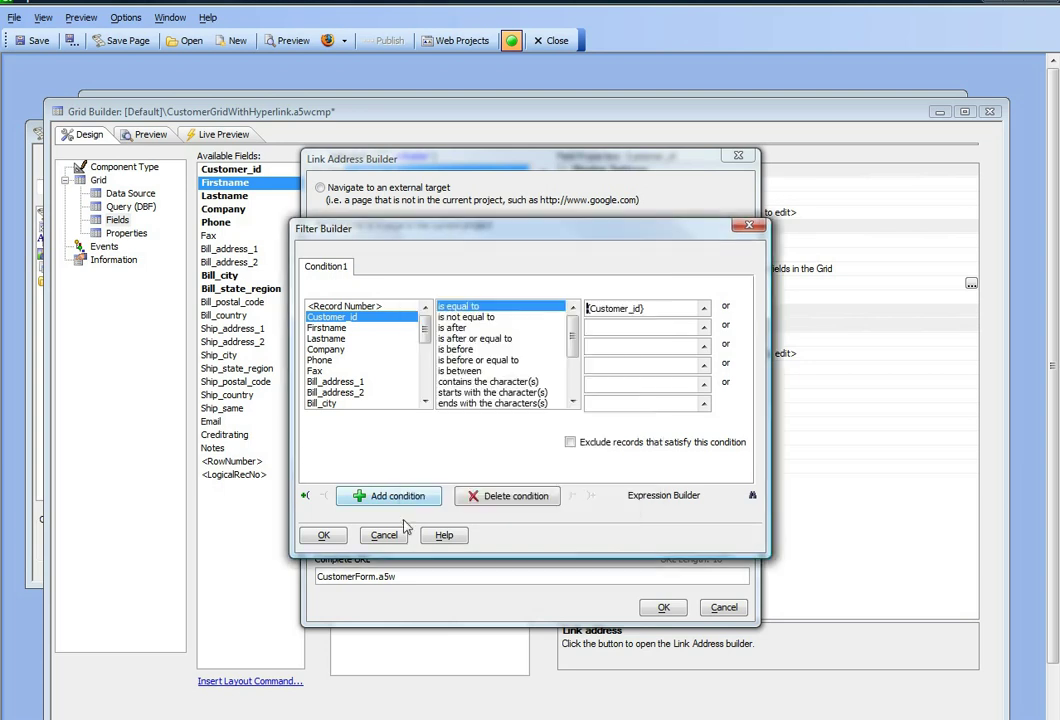
left_click(324, 536)
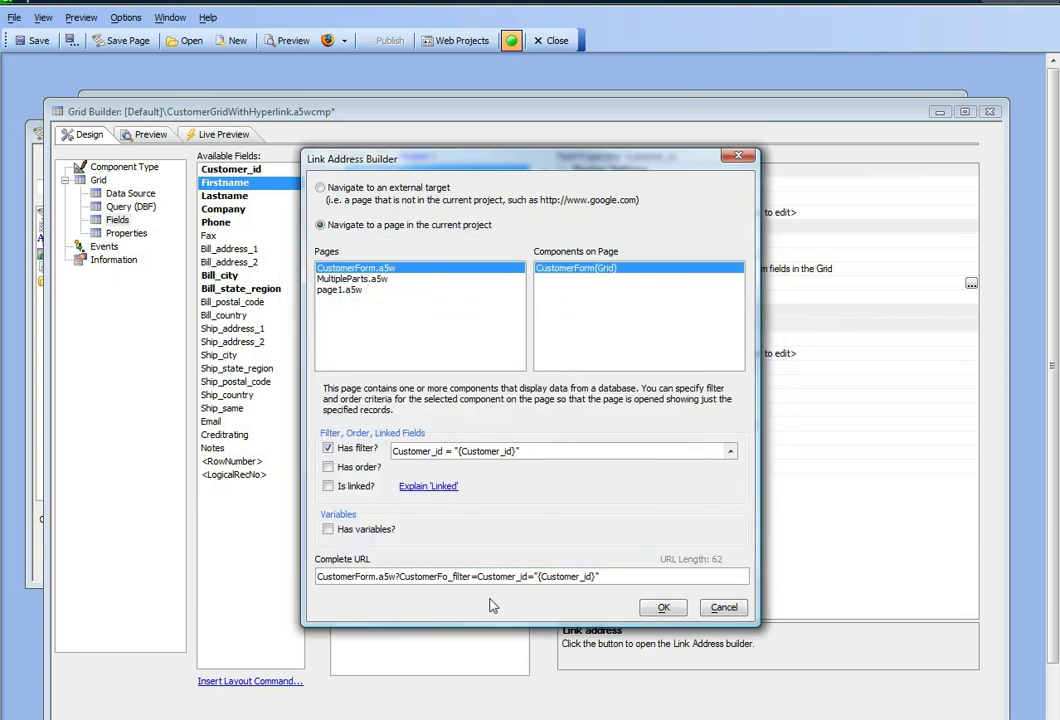
left_click(670, 612)
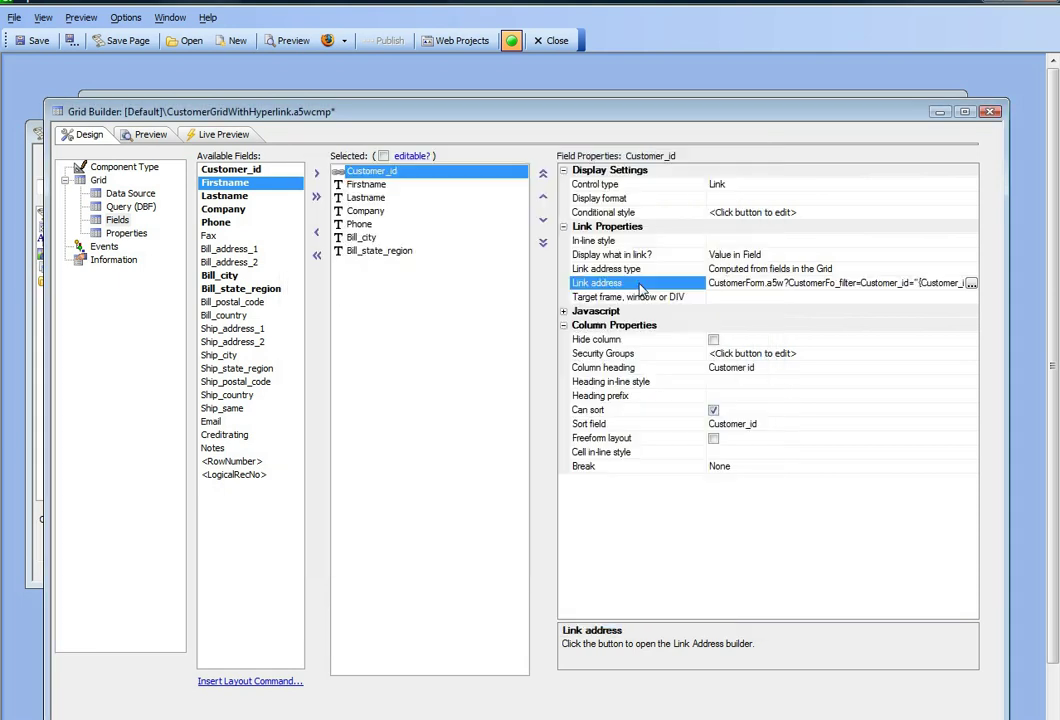
Preview the grid in Chrome, test the Customer id link in the sixth row, and return to the grid page
left_click(622, 299)
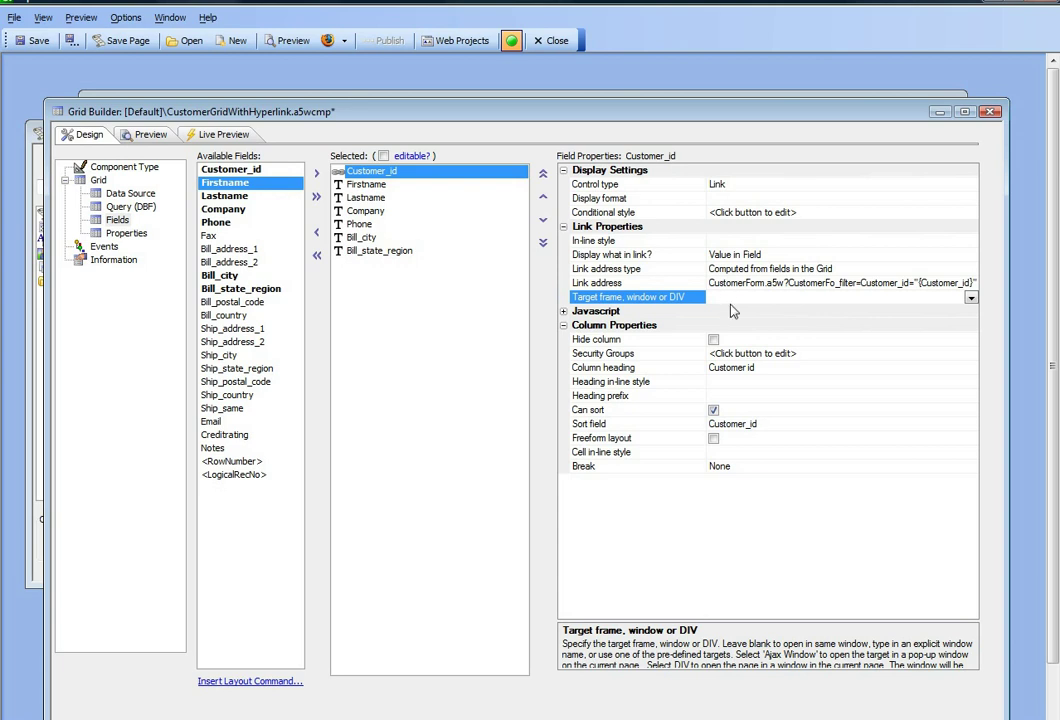
left_click(328, 41)
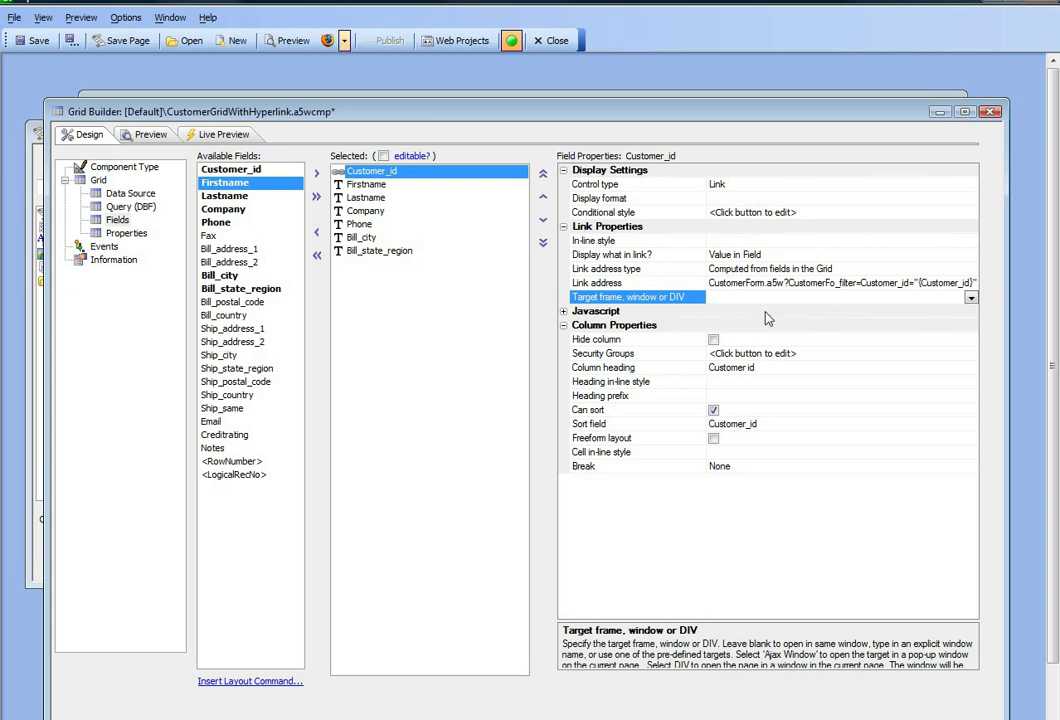
left_click(344, 43)
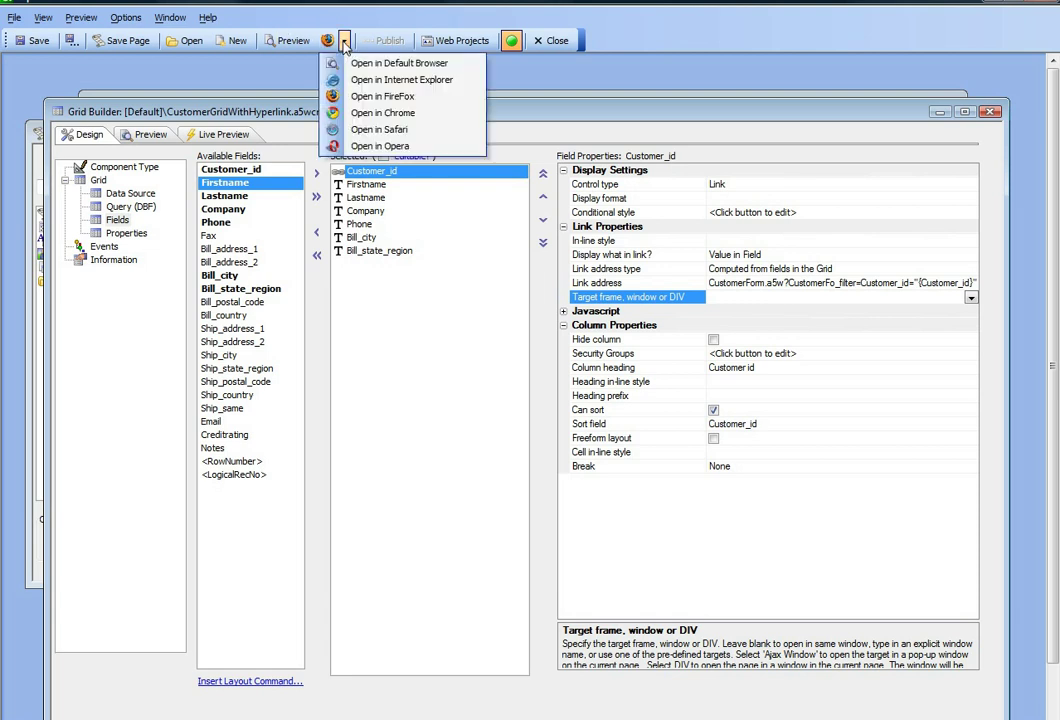
left_click(354, 120)
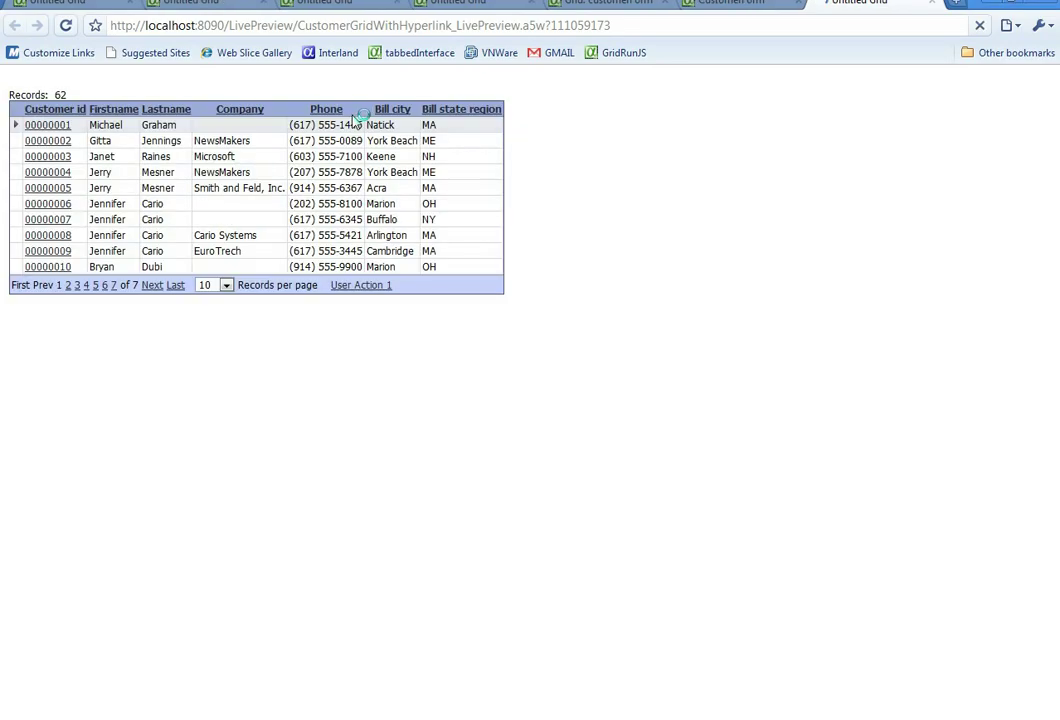
left_click(58, 205)
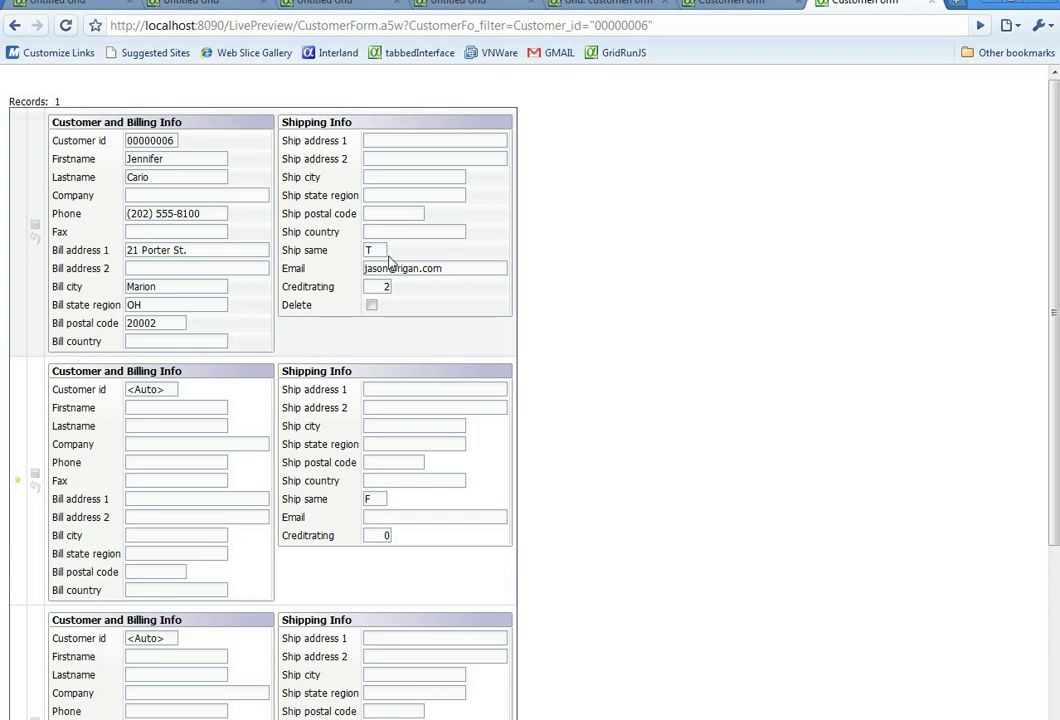
left_click(16, 27)
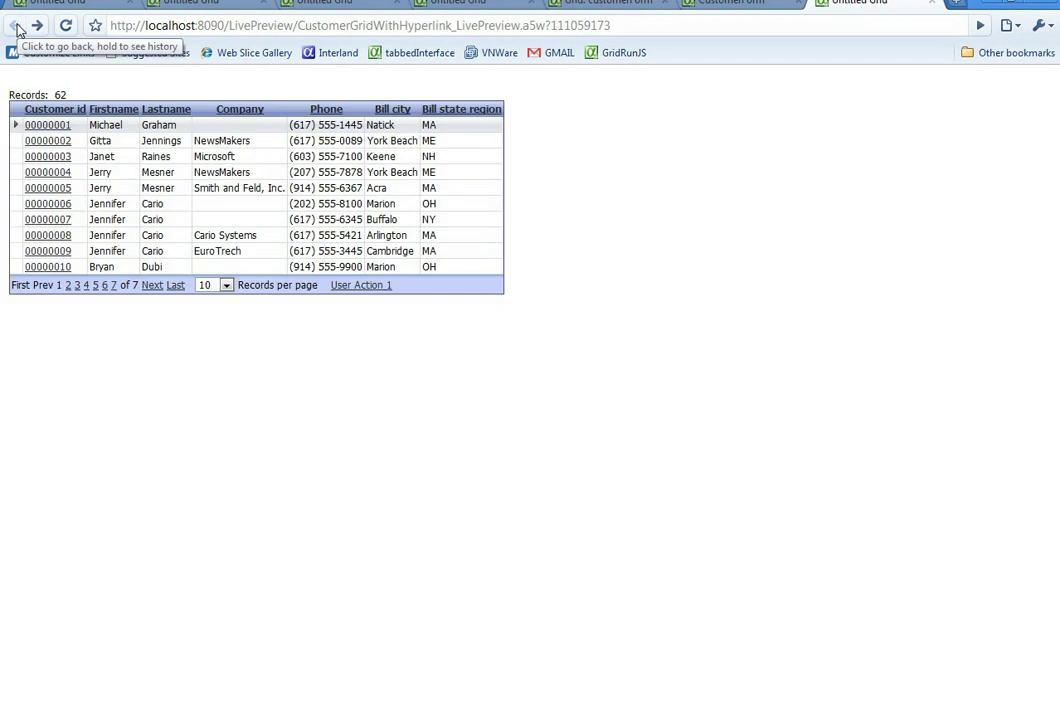
Back in the Grid Builder, set the Customer_id link's target to Ajax Window and its window type to Modeless-Popup
mouse_move(717, 719)
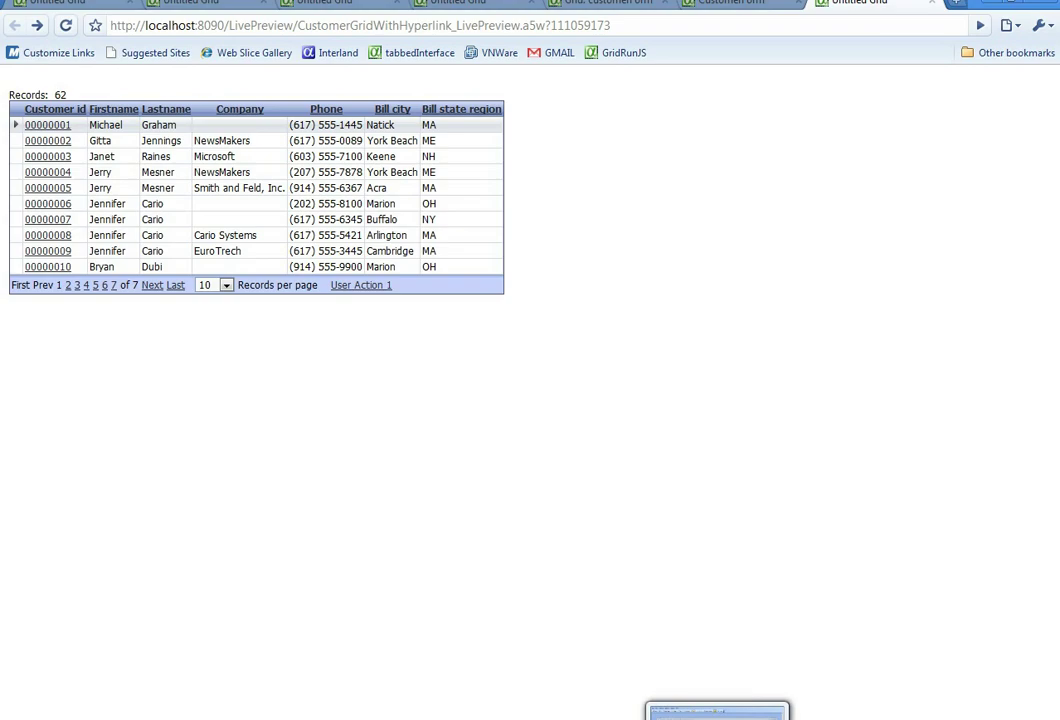
left_click(717, 712)
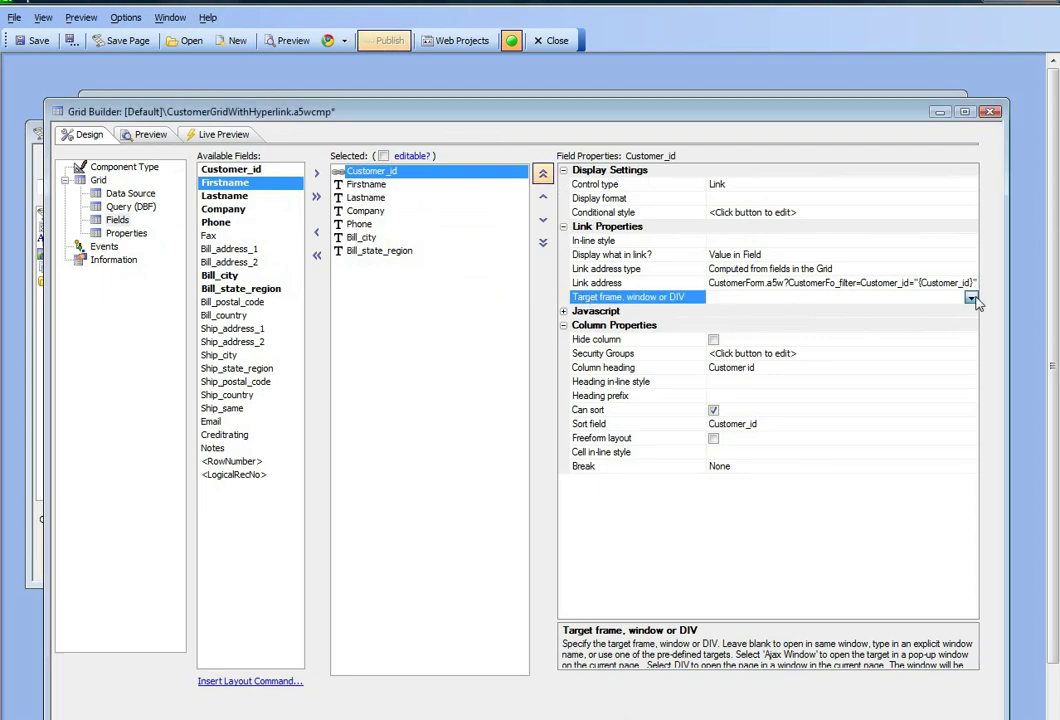
left_click(970, 297)
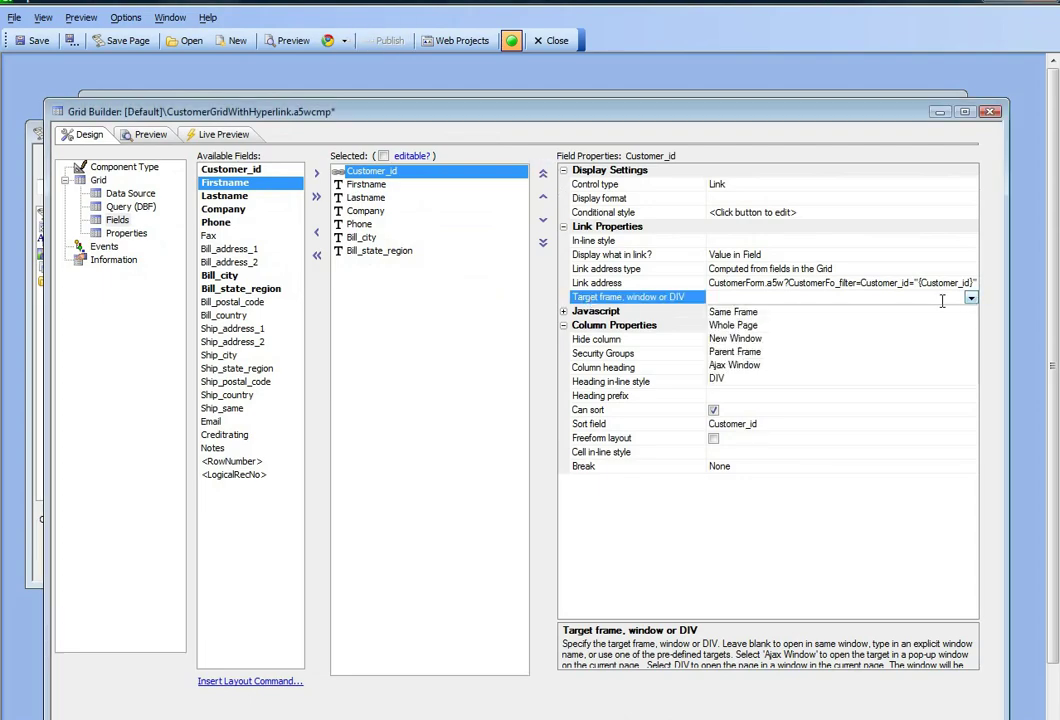
left_click(726, 366)
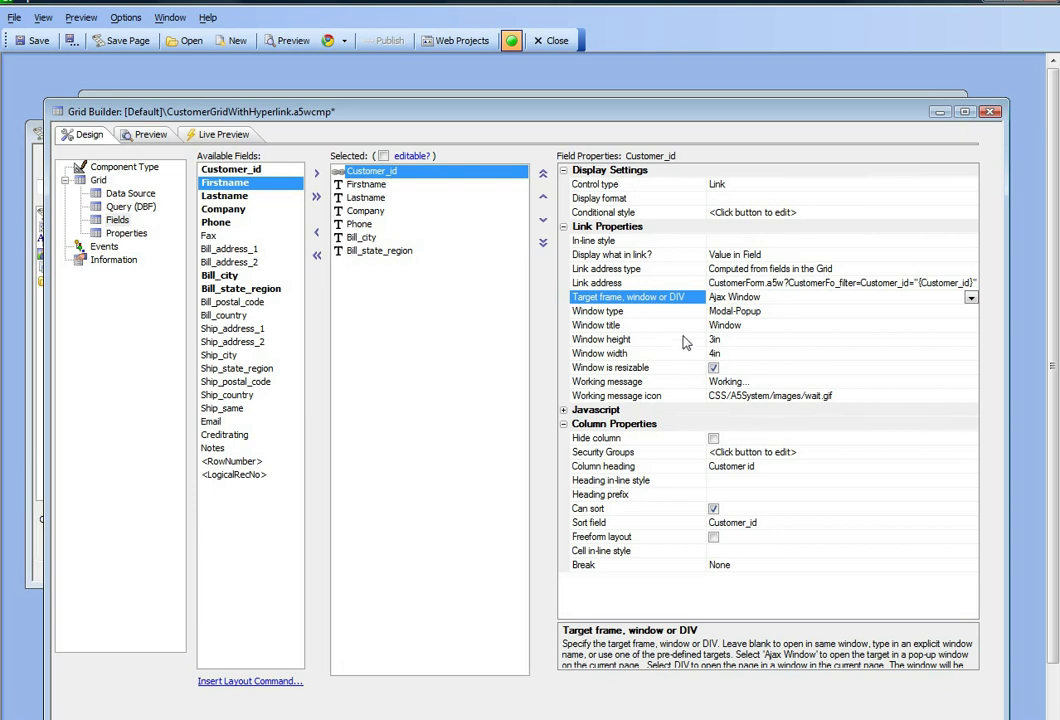
left_click(639, 312)
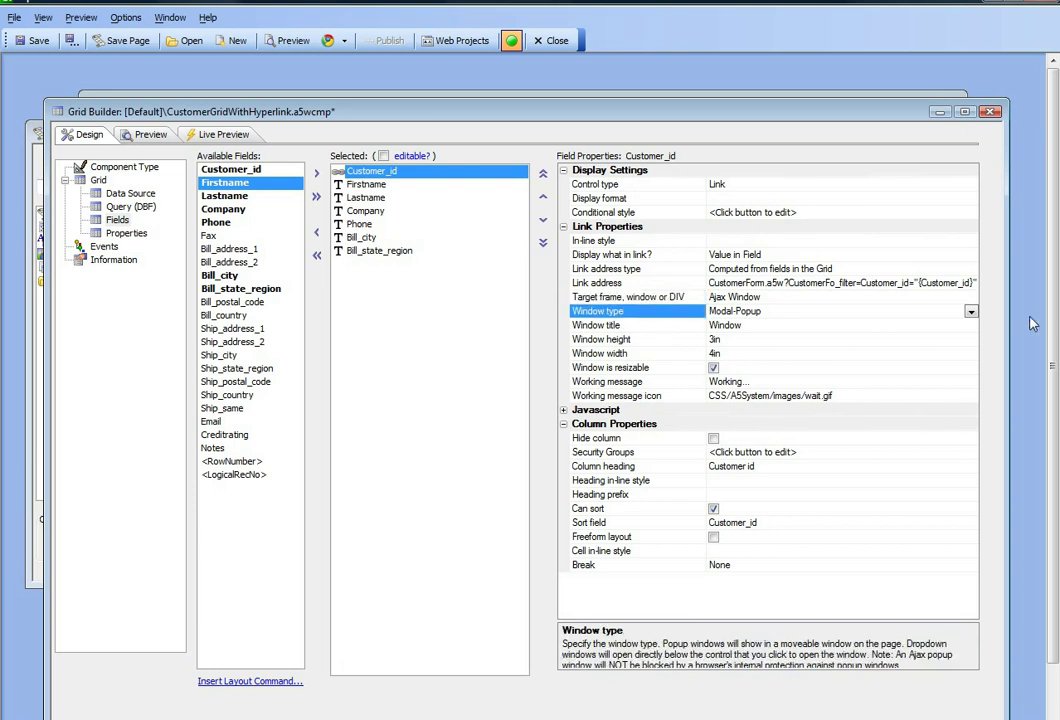
left_click(970, 311)
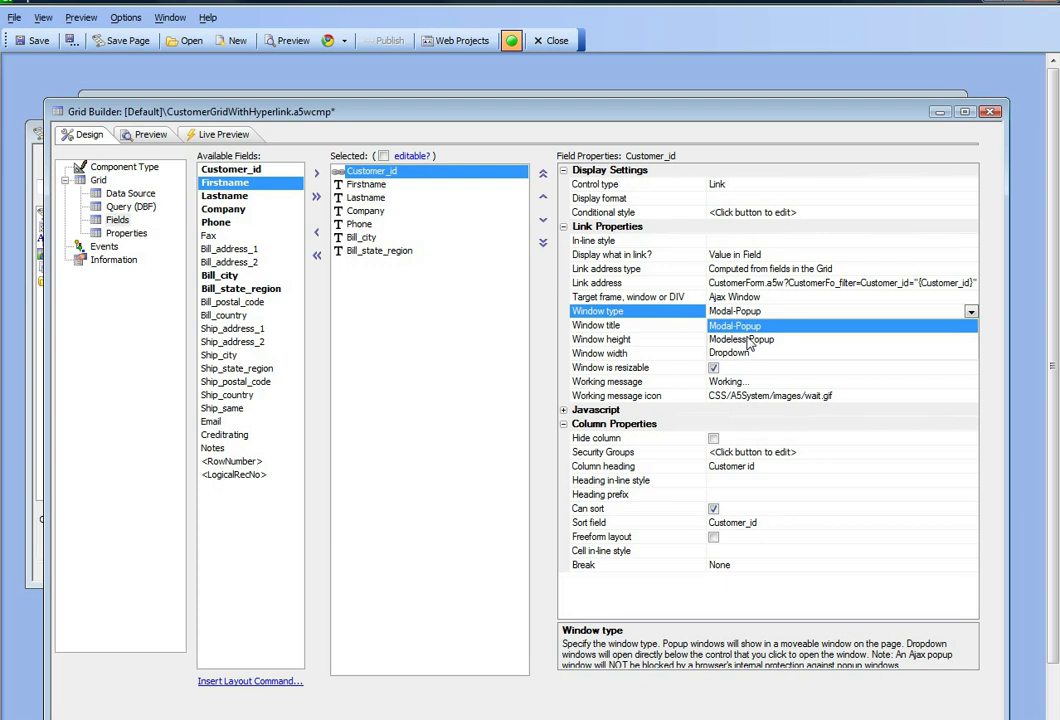
left_click(723, 341)
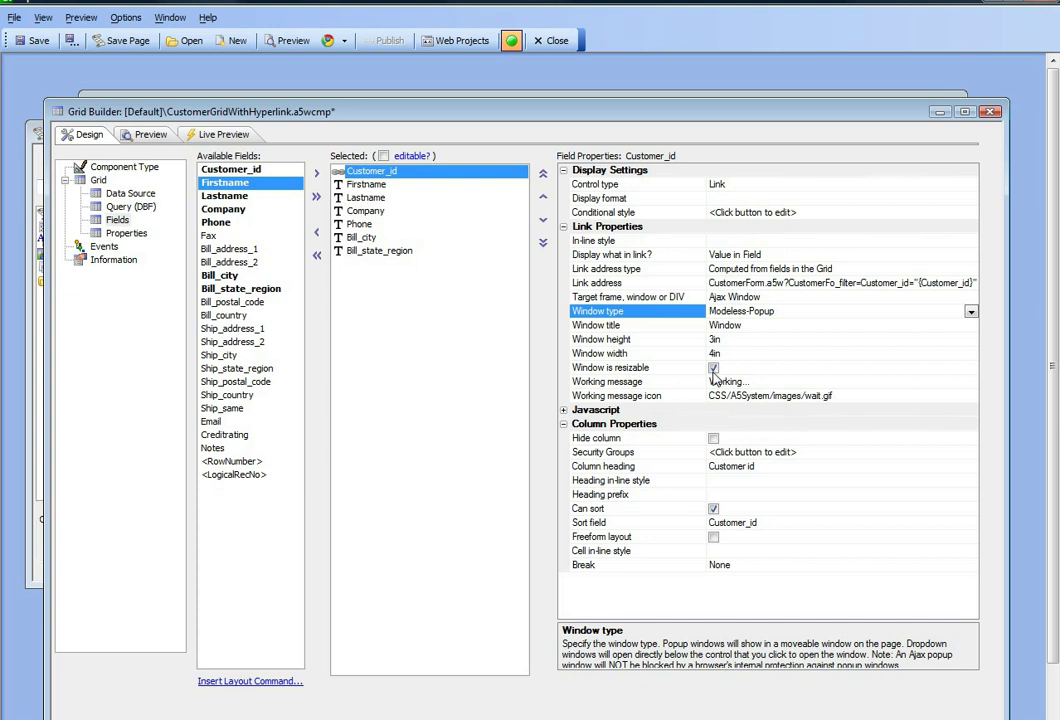
left_click(610, 339)
left_click(612, 353)
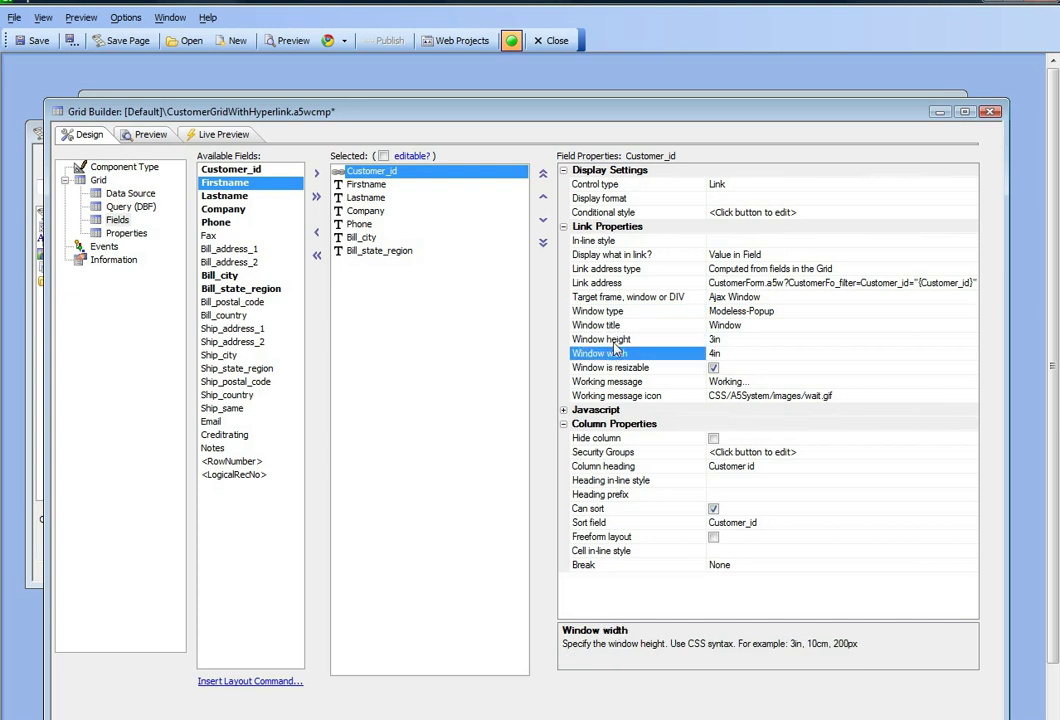
Preview the grid in Chrome again, open the third row's Customer id link, and move its popup window clear of the grid
left_click(328, 41)
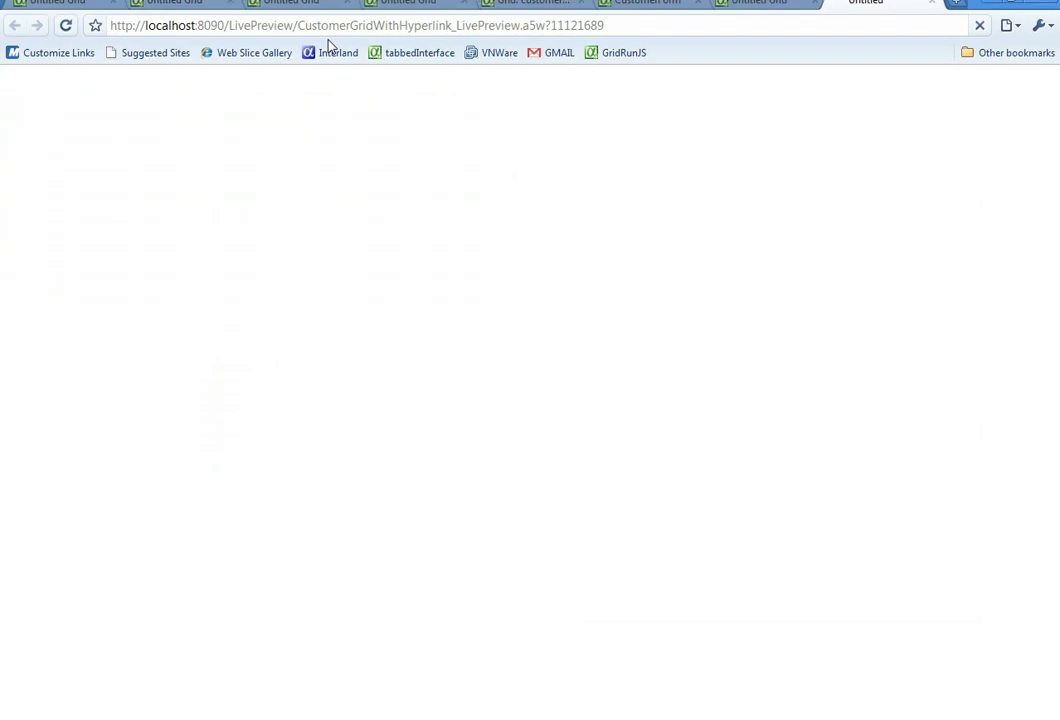
left_click(57, 157)
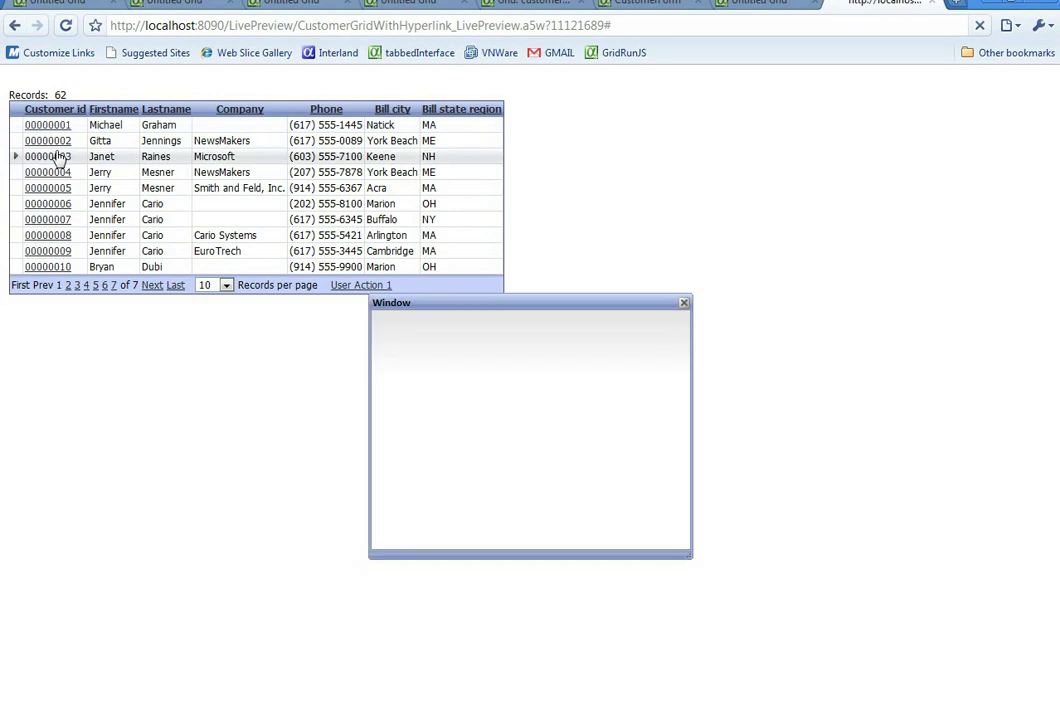
left_click_drag(504, 301, 630, 126)
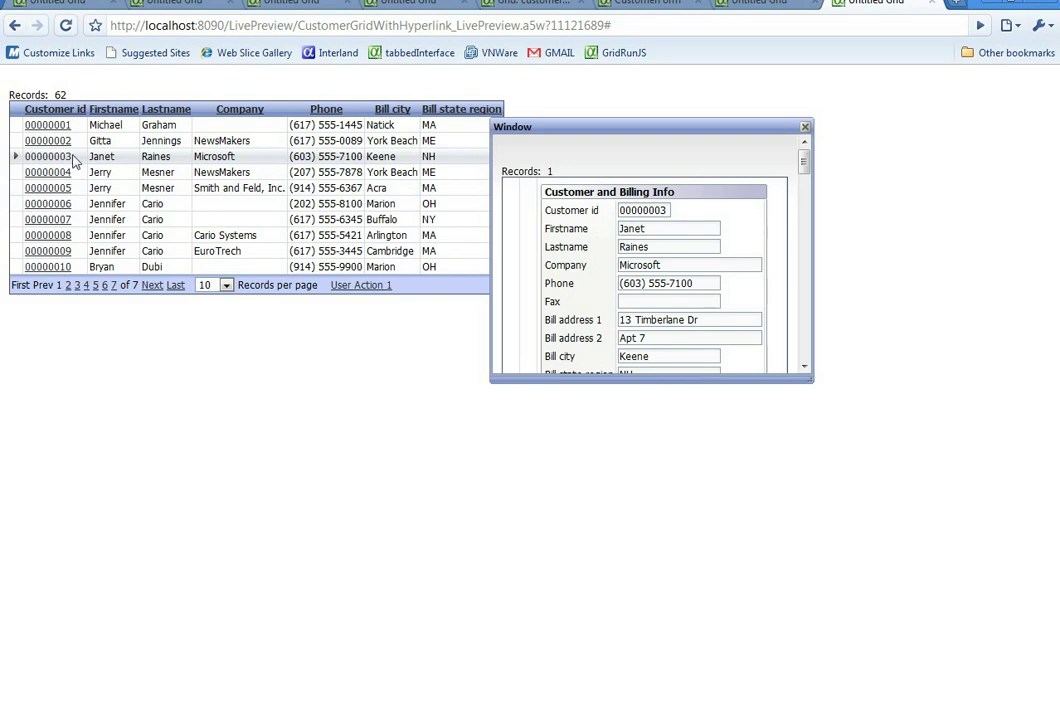
left_click_drag(589, 125, 686, 104)
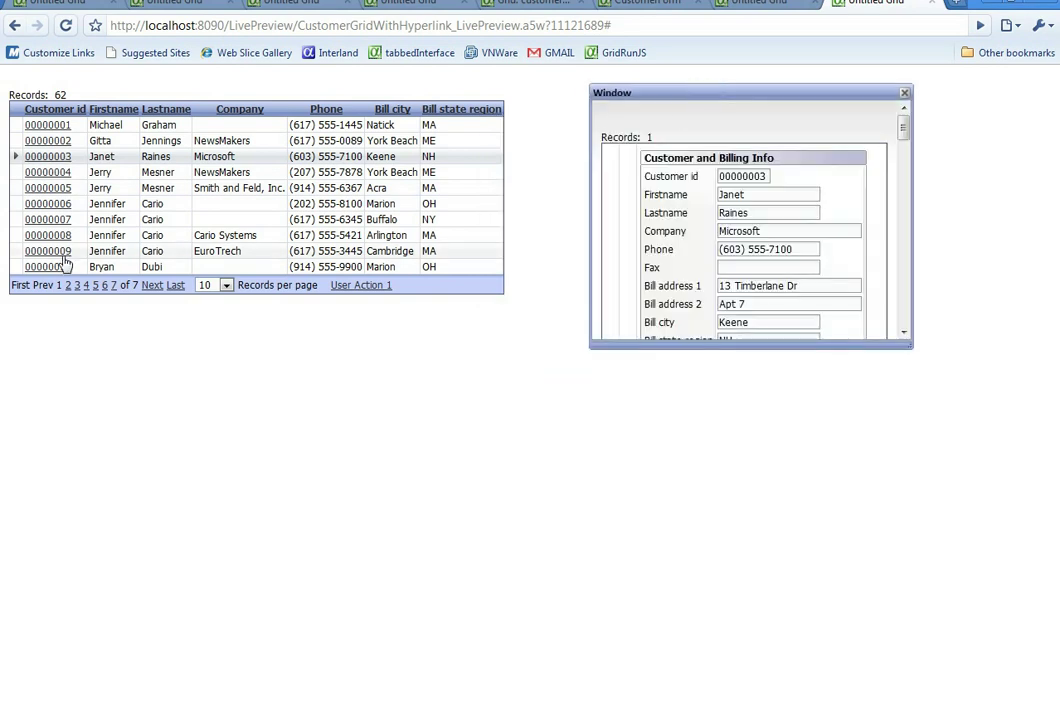
Go to the grid's second page, open the last row's Customer id link, and move its popup below the first popup
left_click(152, 286)
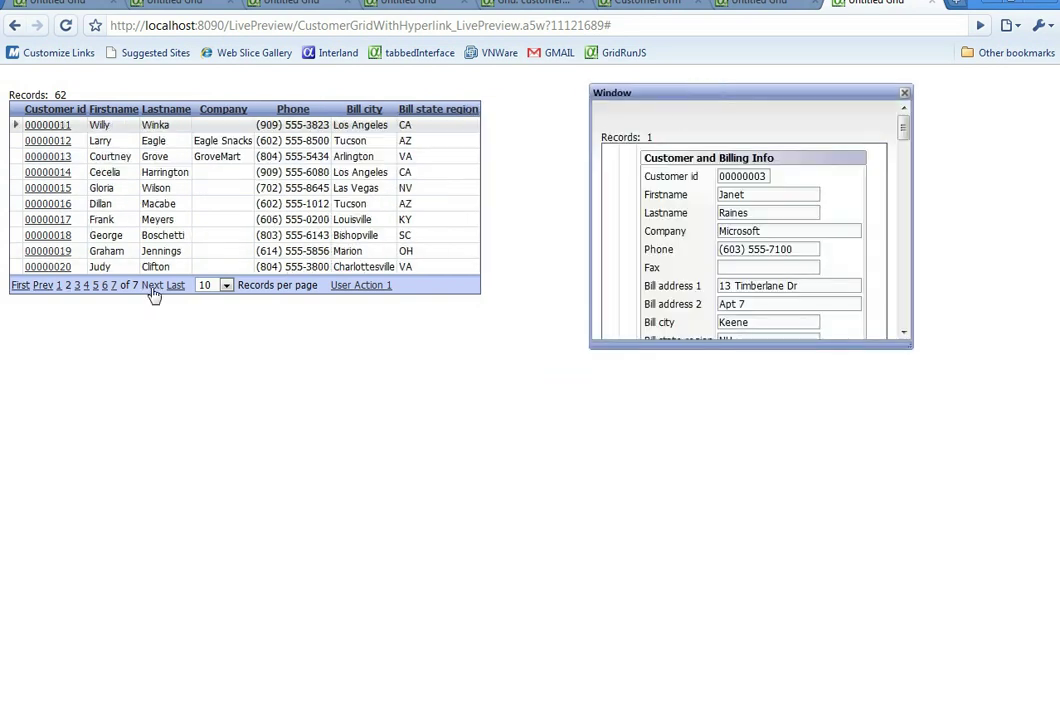
left_click(48, 268)
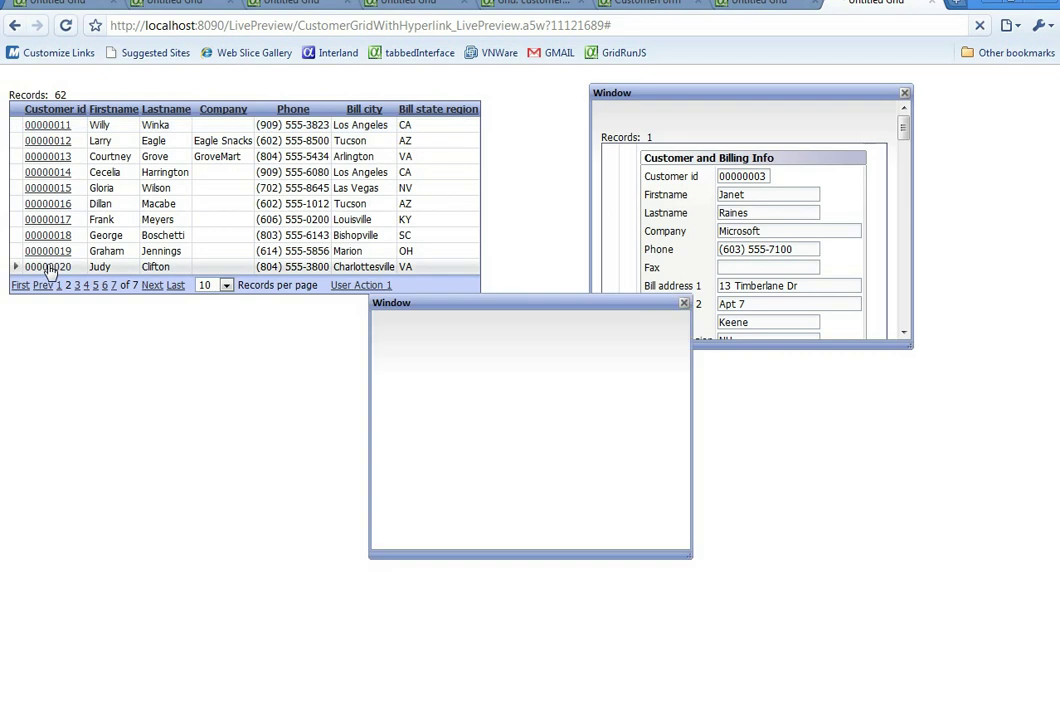
left_click_drag(534, 310, 726, 388)
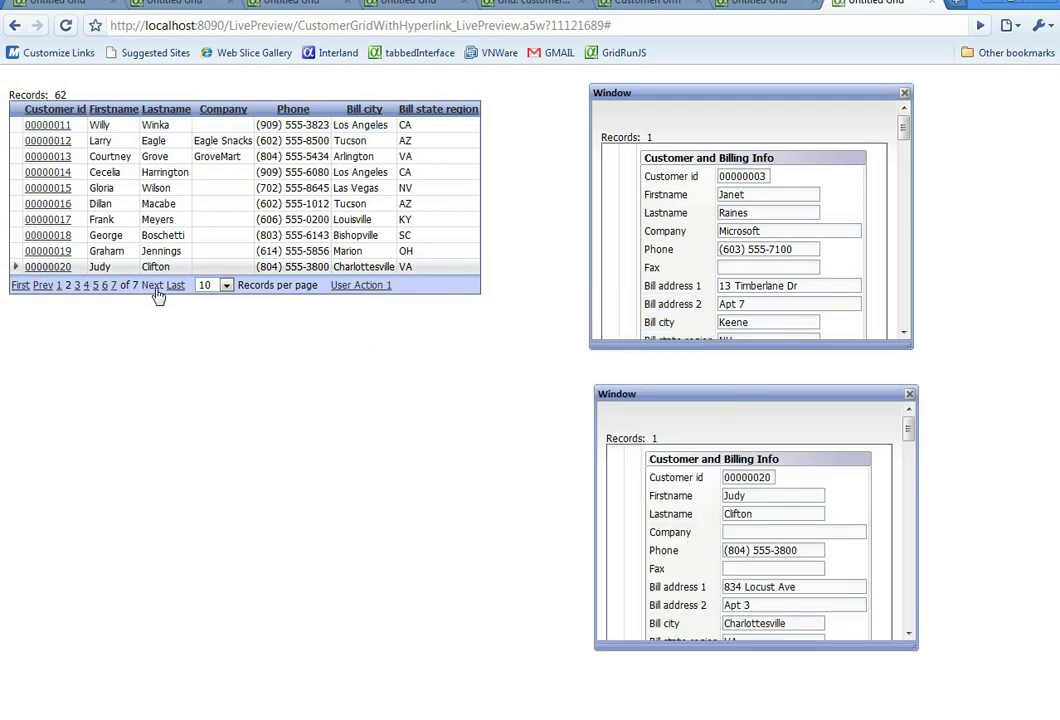
Go to the grid's third page, open the eighth row's Customer id link, and move its popup over the grid's lower edge
left_click(152, 286)
left_click(47, 237)
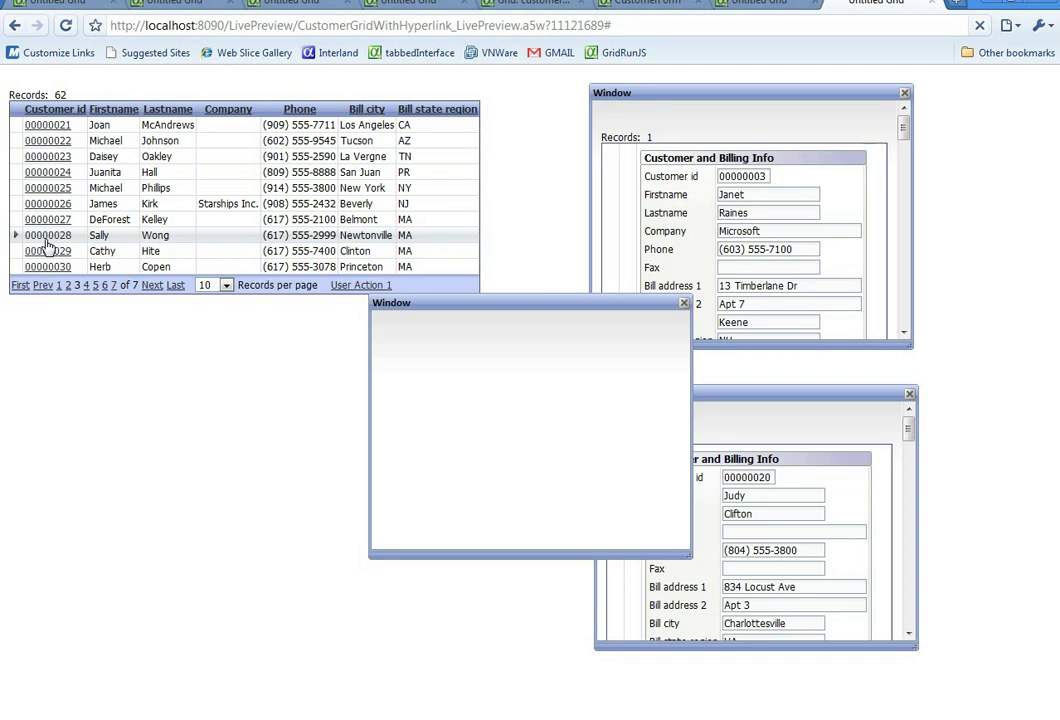
left_click_drag(400, 302, 103, 263)
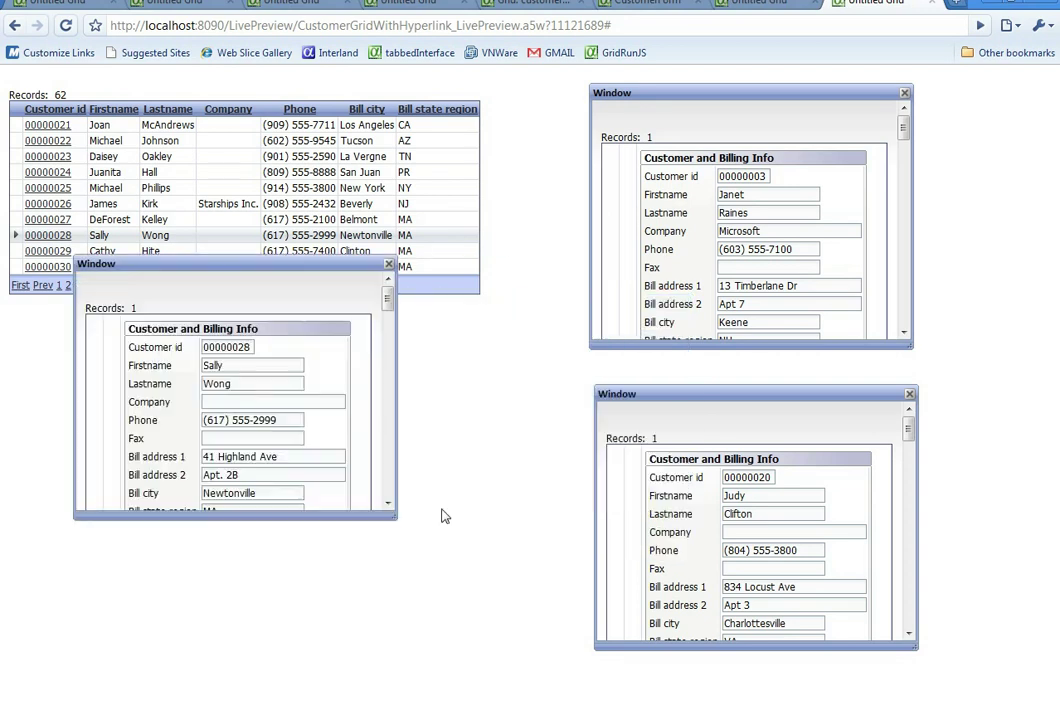
Test resizing the newest popup wider and narrower while viewing its Shipping Info section, finishing with it smaller and clear of the other popups
left_click_drag(394, 518, 738, 541)
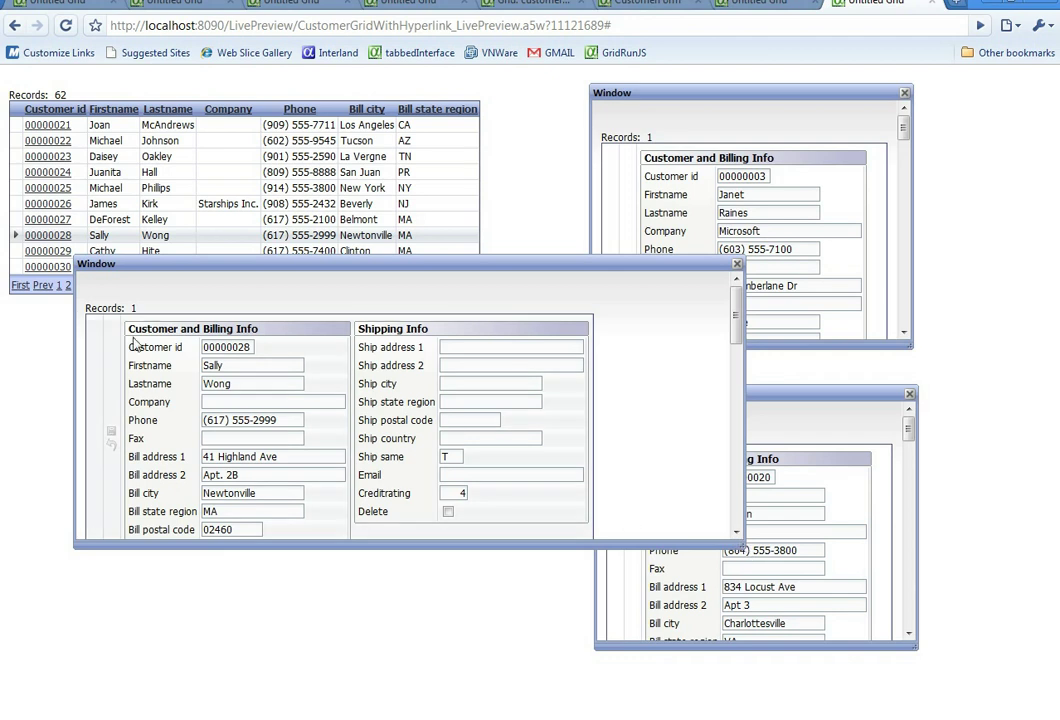
left_click_drag(742, 545, 541, 574)
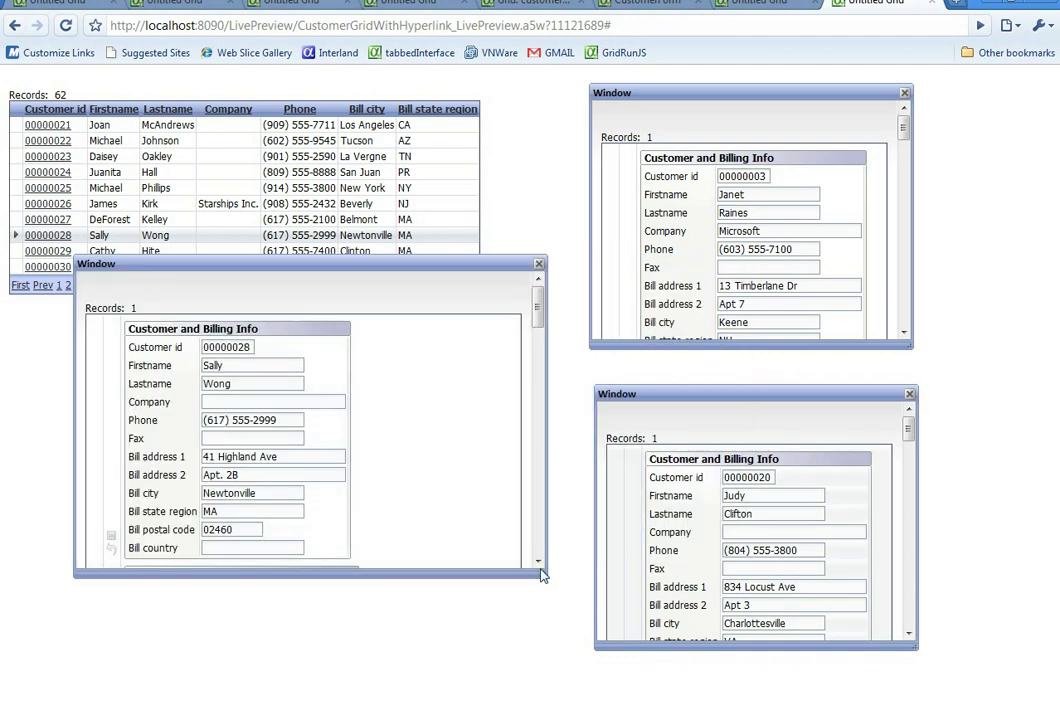
scroll(541, 574, "down", 3)
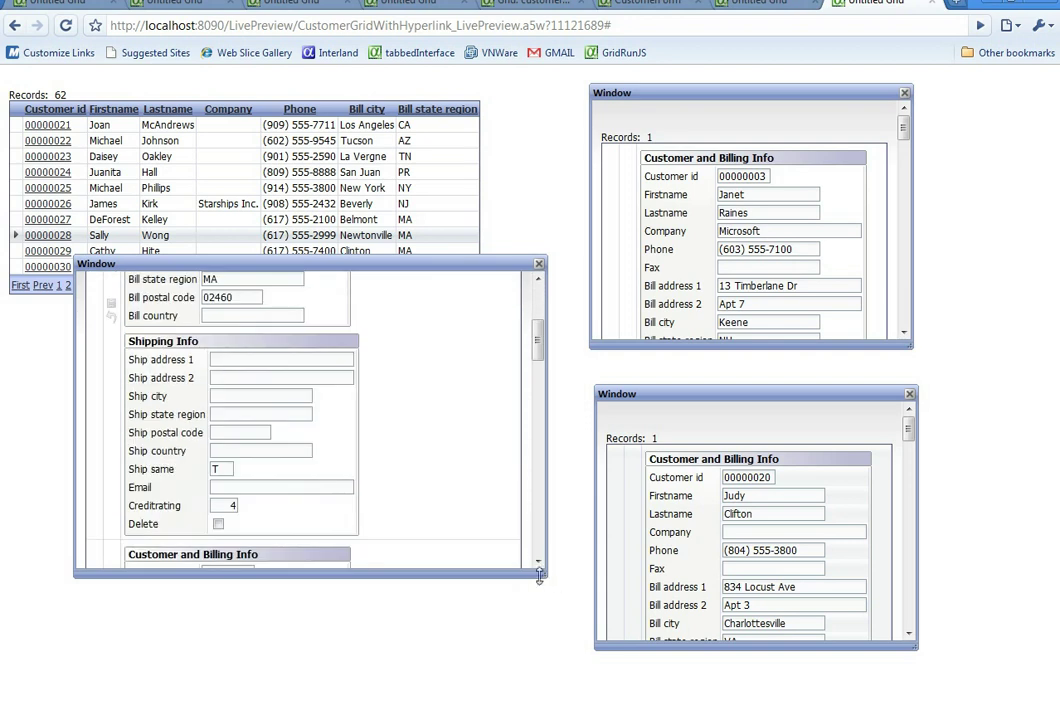
left_click_drag(543, 574, 716, 562)
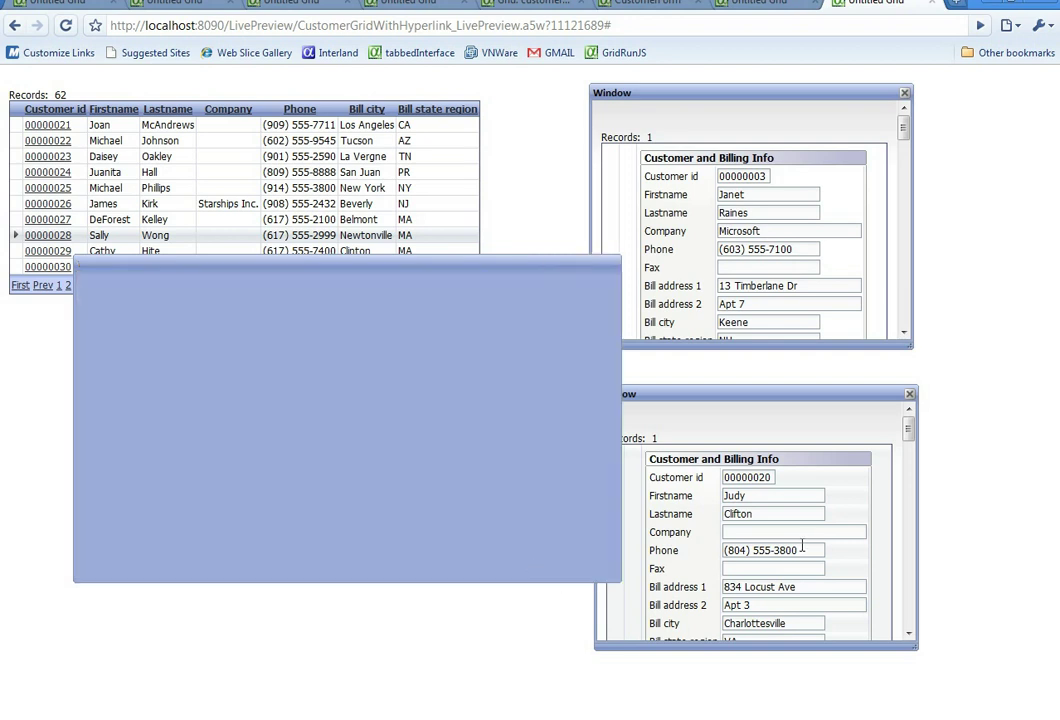
left_click_drag(802, 545, 433, 460)
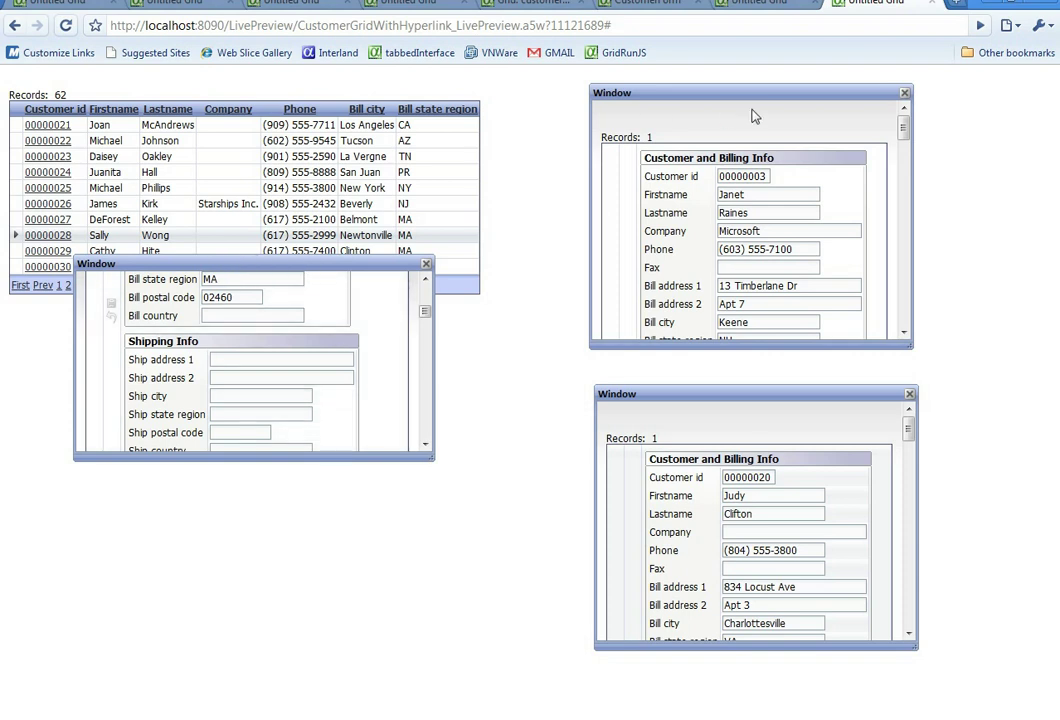
Maximize the first popup and restore it, and return the popup overlapping the grid to the beginning of its record
left_click_drag(723, 92, 723, 92)
double_click(723, 92)
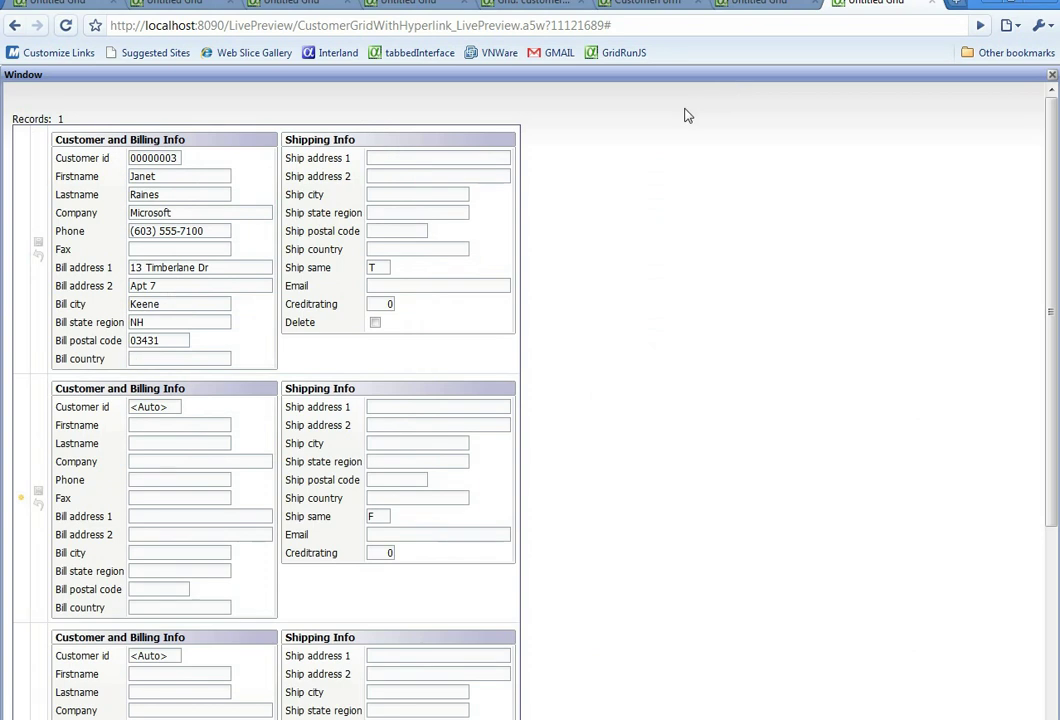
double_click(285, 74)
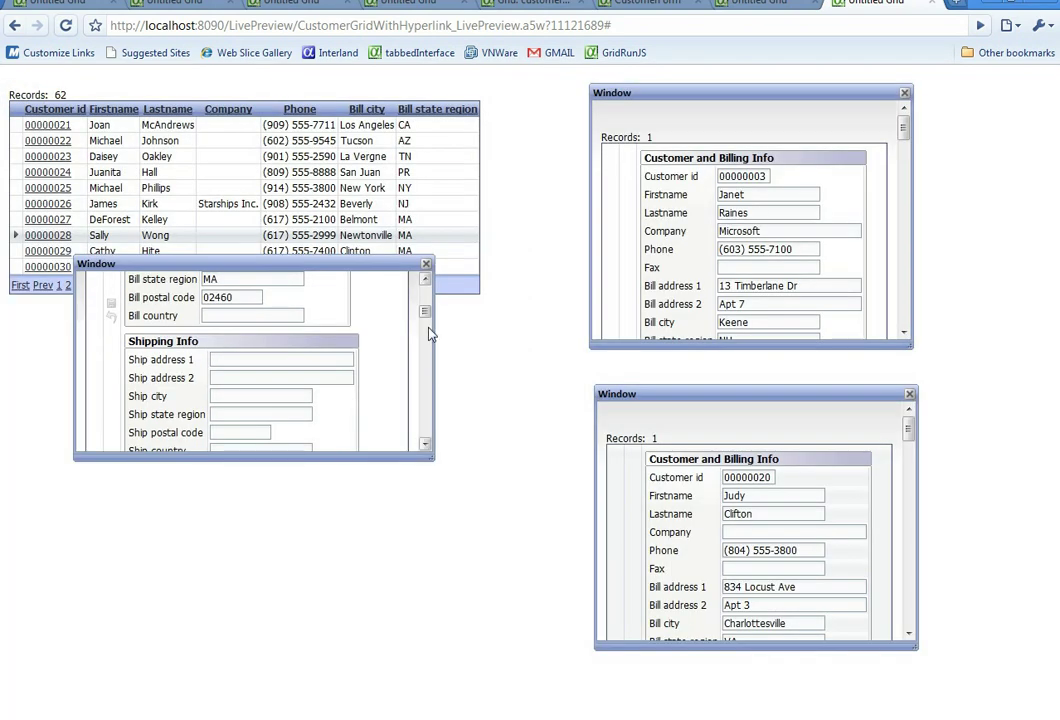
scroll(355, 275, "up", 5)
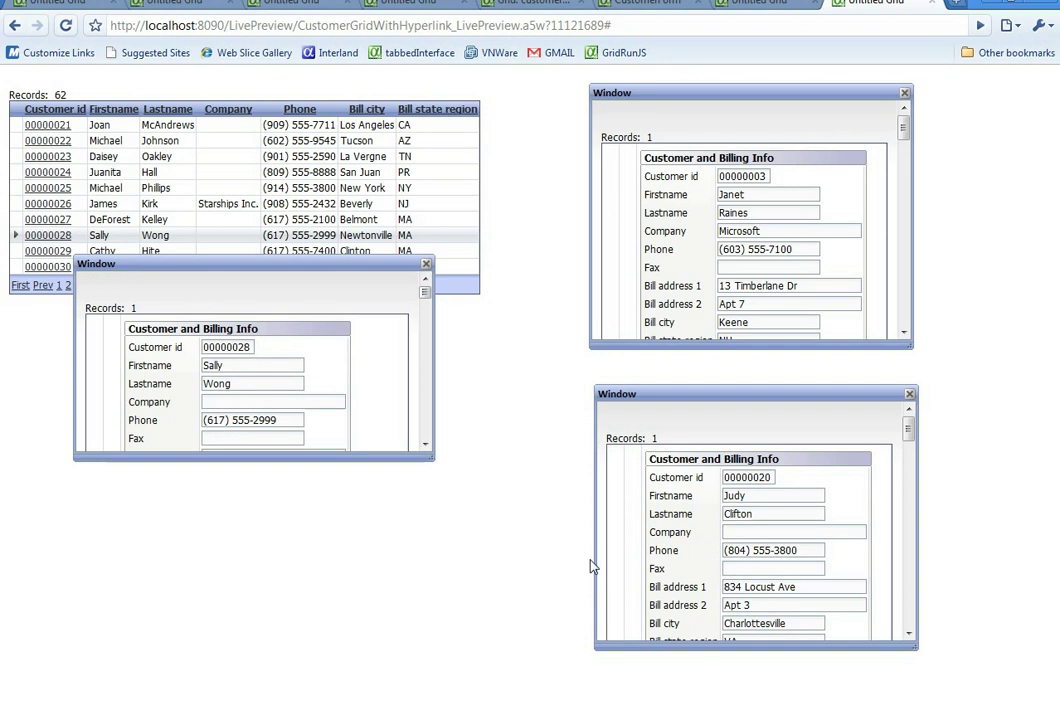
Switch back to the Grid Builder and set the Customer_id link's window type to Dropdown
mouse_move(717, 719)
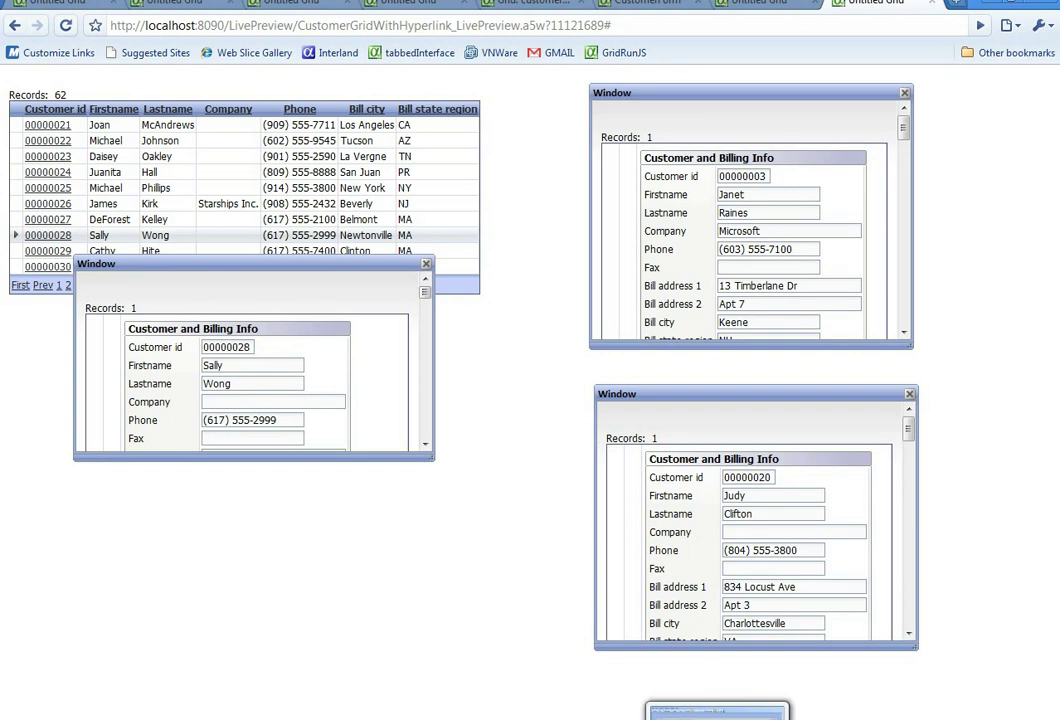
left_click(716, 710)
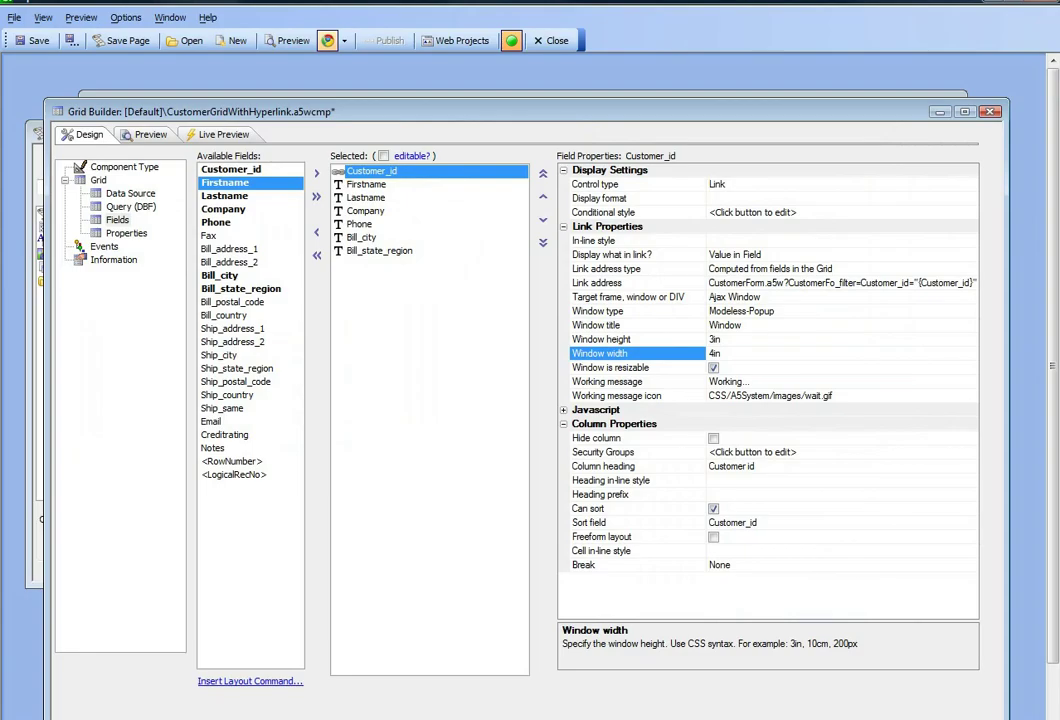
left_click(645, 313)
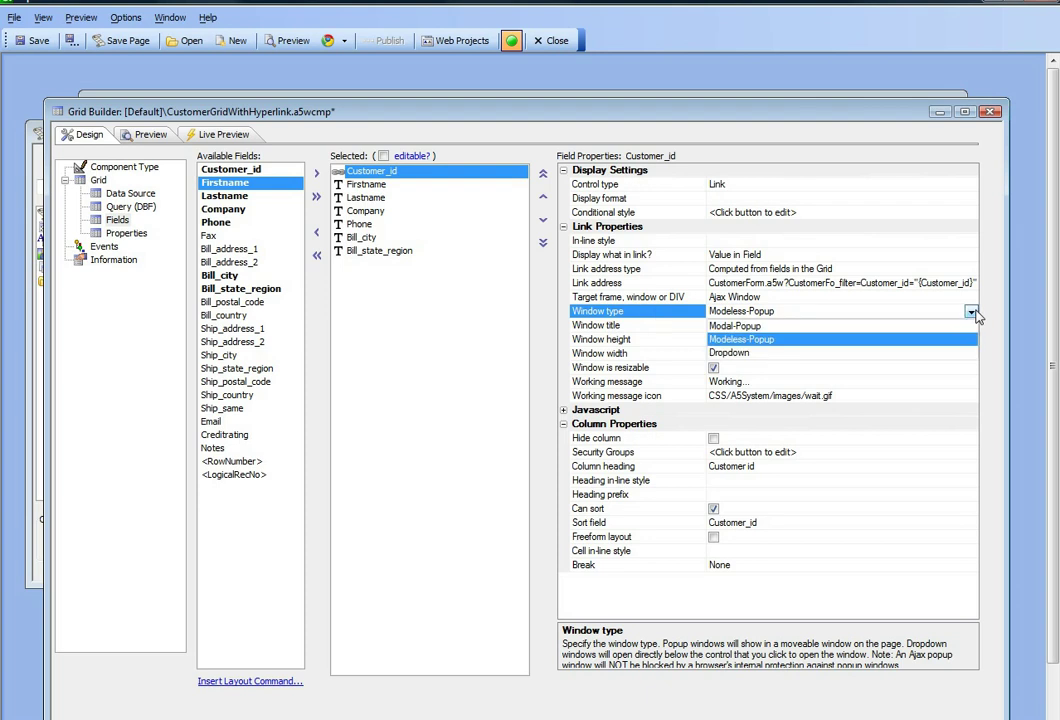
left_click(739, 355)
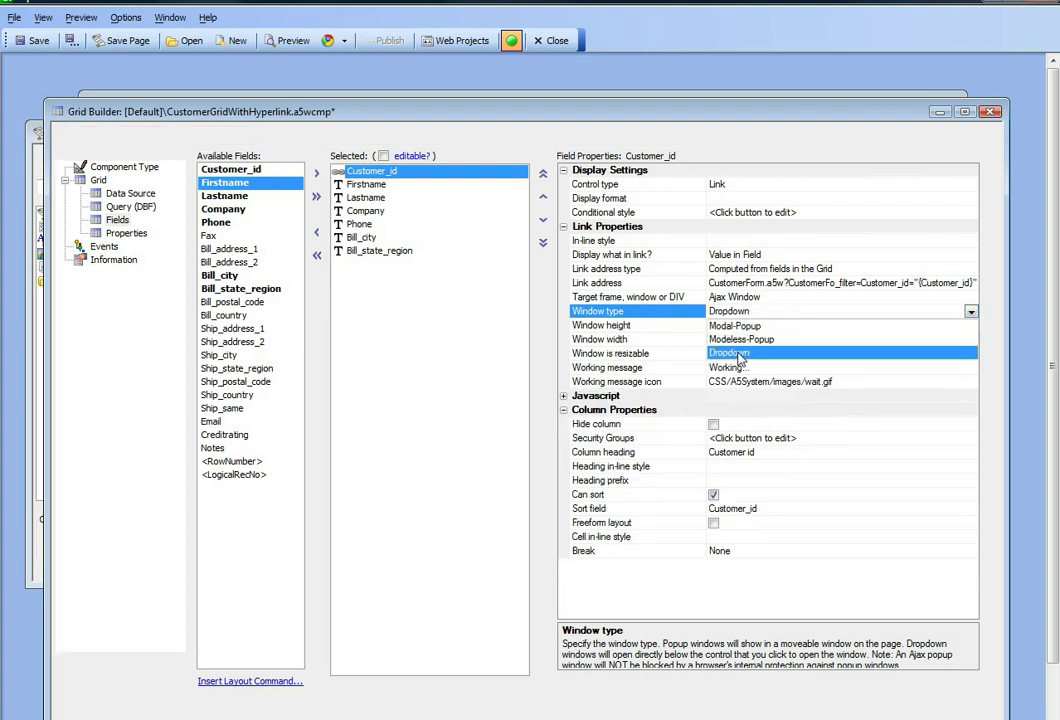
Preview the grid in Chrome, open the fifth row's Customer id link as a dropdown window, and dismiss it
left_click(328, 41)
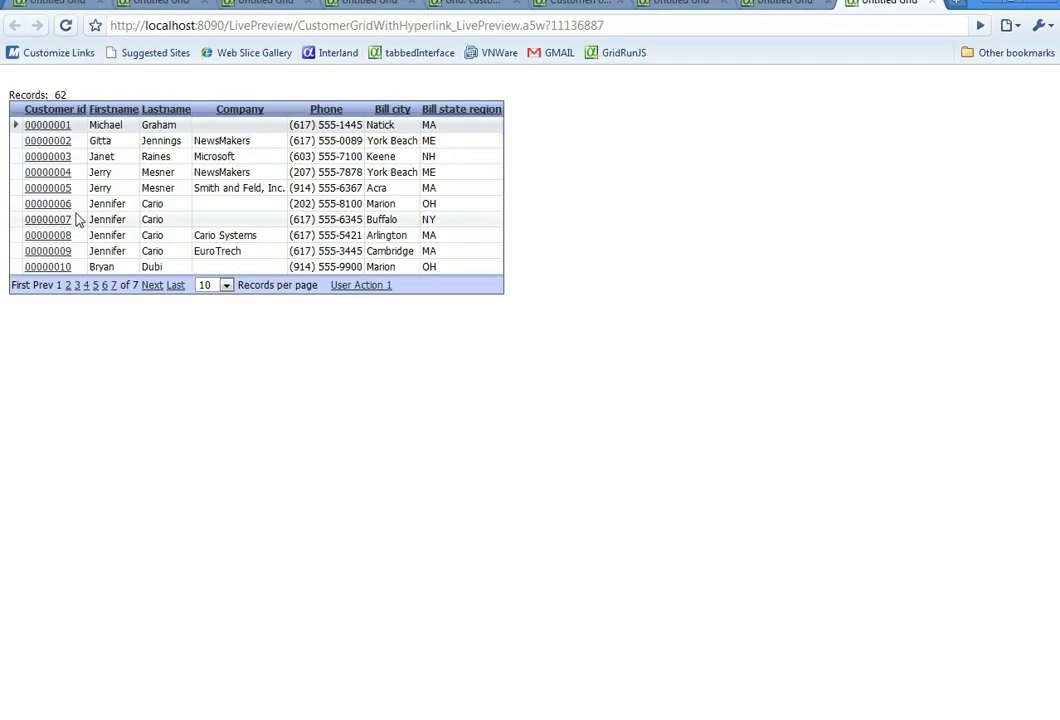
left_click(57, 192)
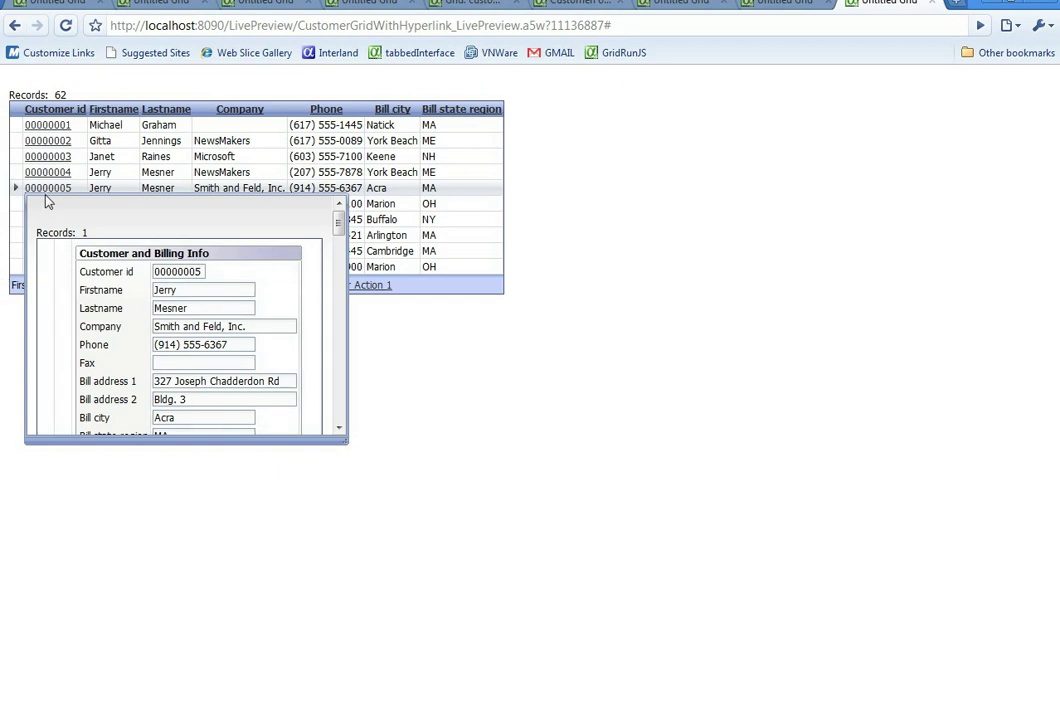
left_click(461, 412)
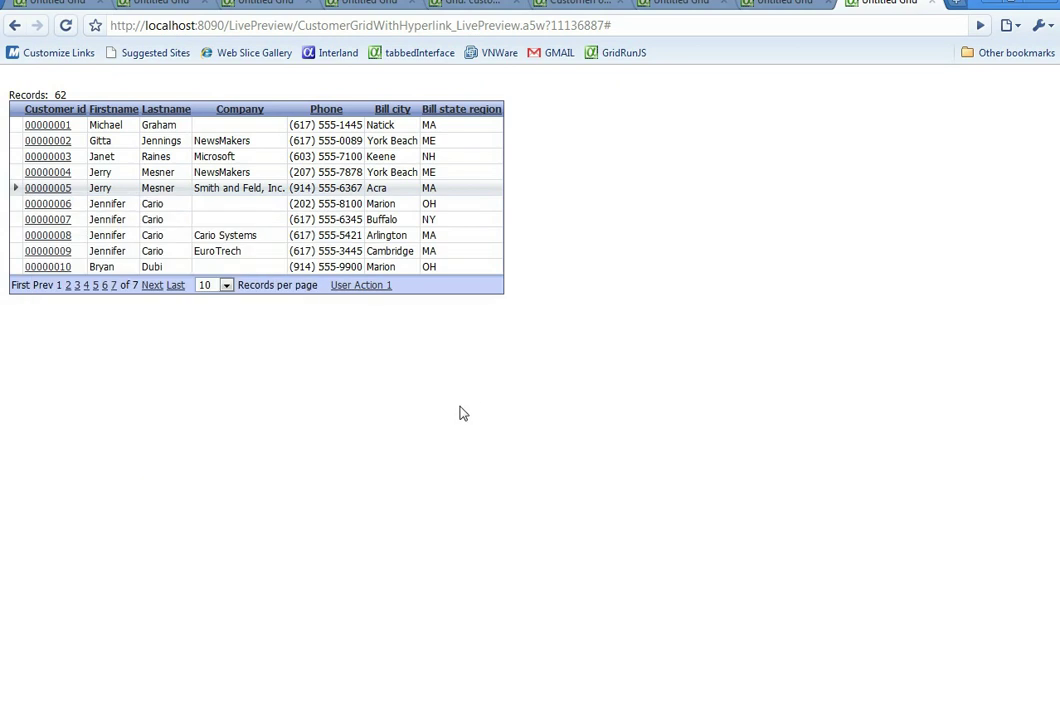